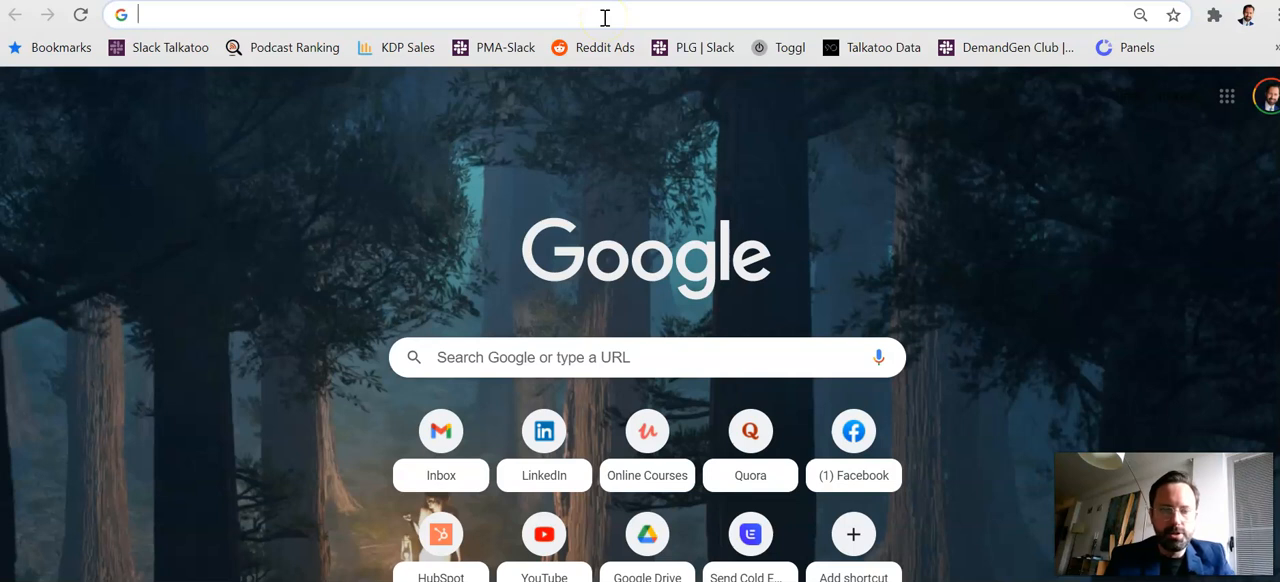
Open the Canva website at canva.com
{"action": "type", "text": "canva"}
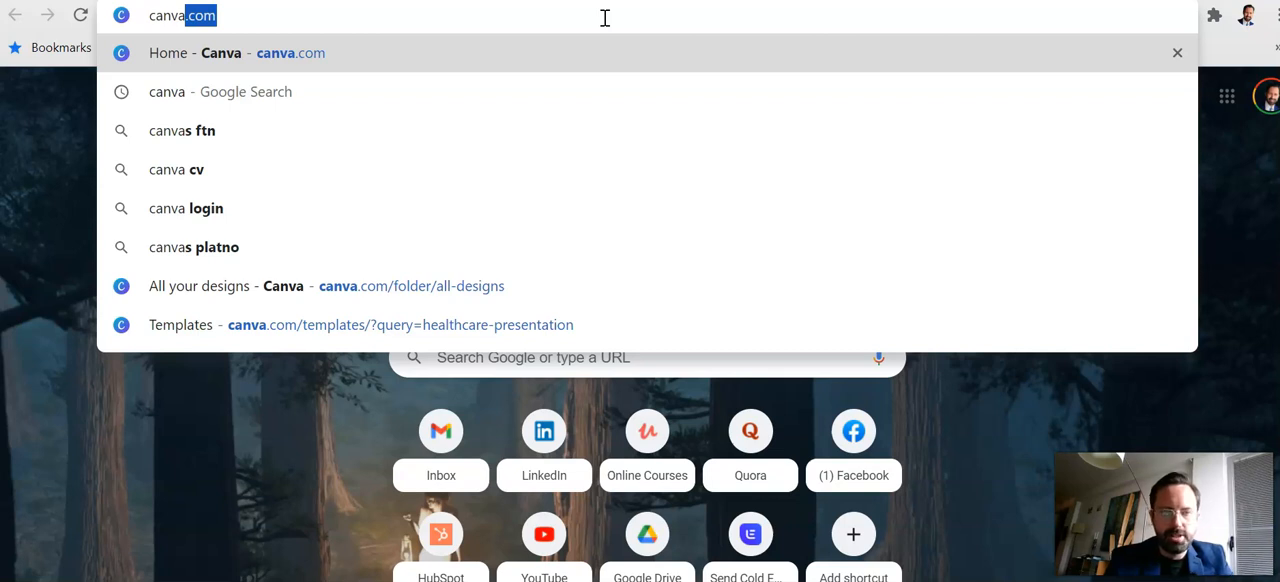
{"action": "type", "text": ".com"}
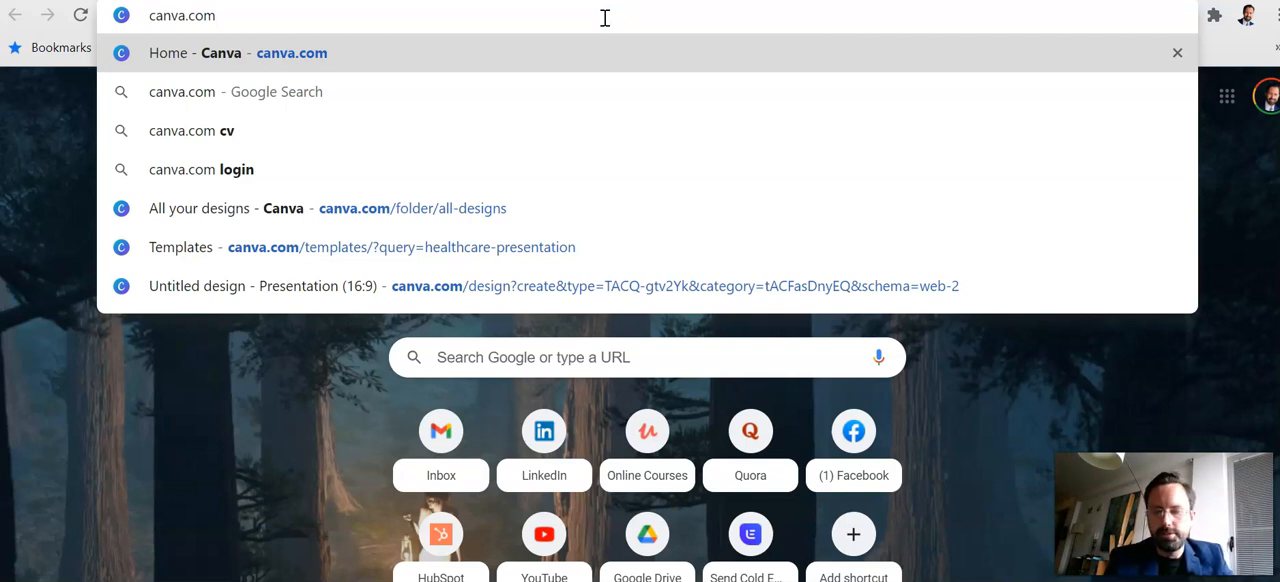
{"action": "key", "text": "Return"}
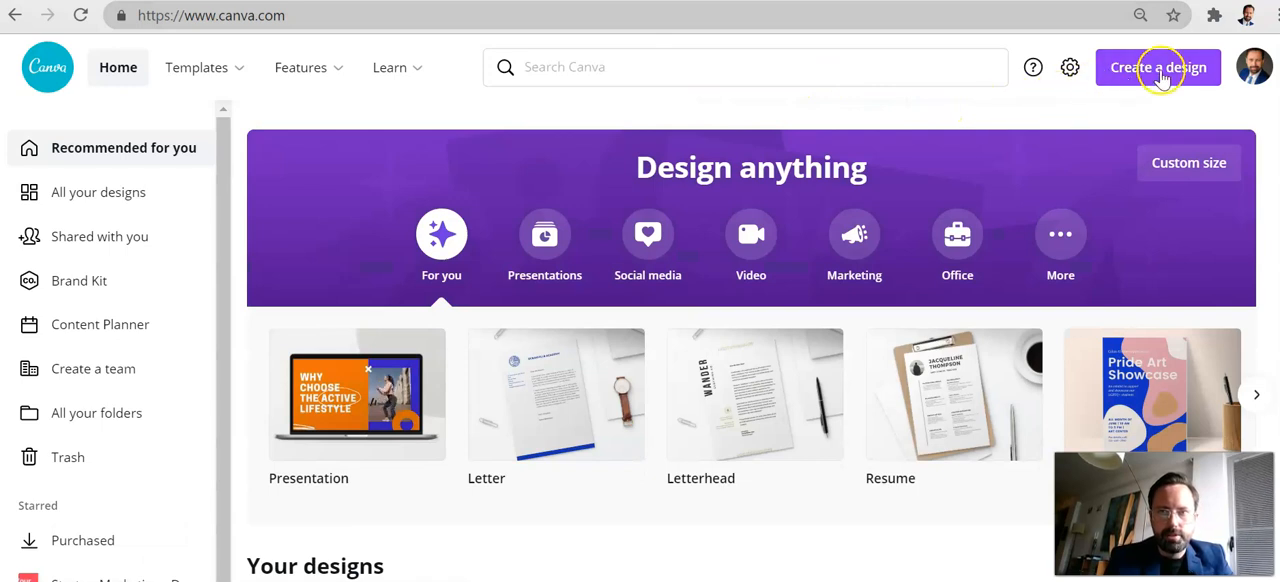
Create a new blank Video design at 1920 × 1080 px
{"action": "left_click", "coordinate": [751, 240]}
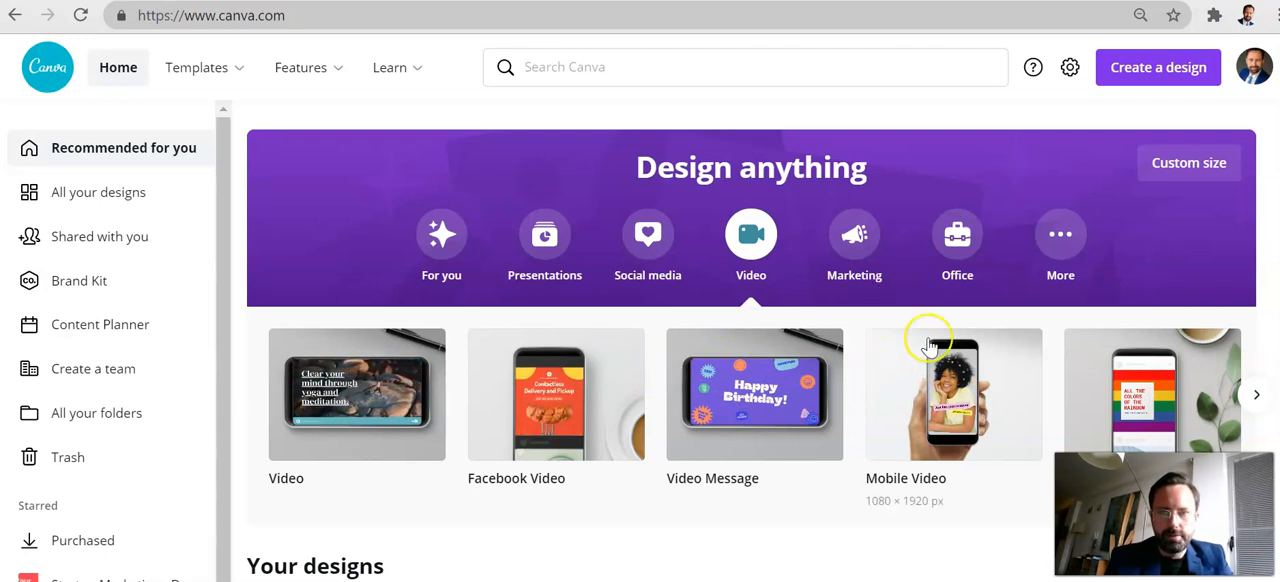
{"action": "left_click", "coordinate": [1138, 74]}
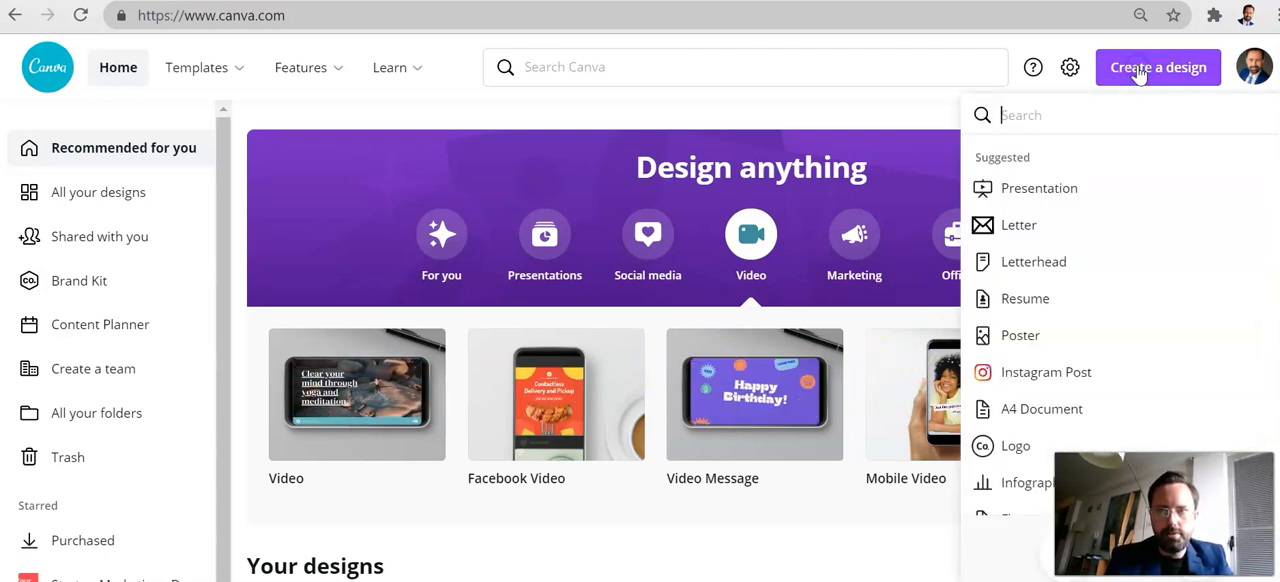
{"action": "scroll", "coordinate": [1097, 306], "scroll_direction": "down", "scroll_amount": 3}
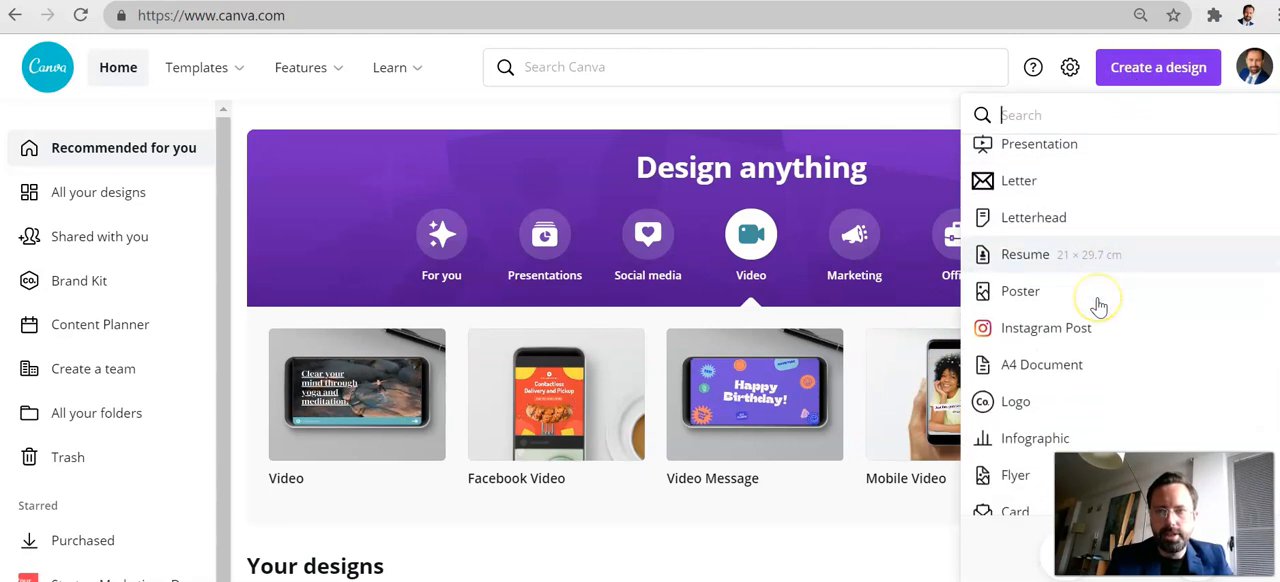
{"action": "scroll", "coordinate": [1097, 306], "scroll_direction": "down", "scroll_amount": 5}
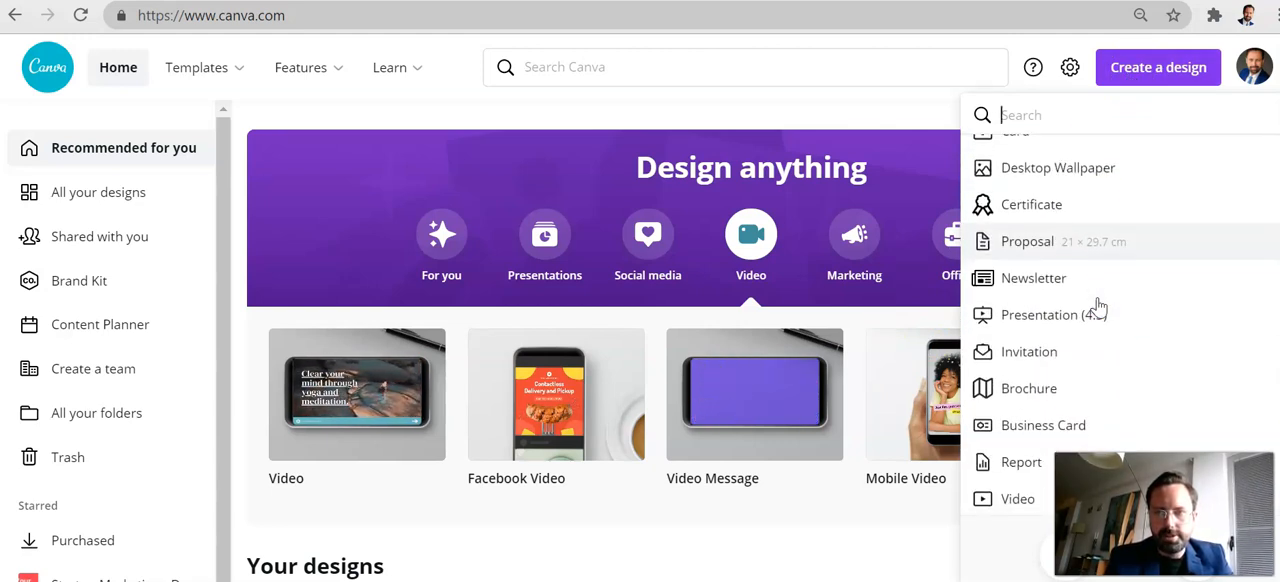
{"action": "scroll", "coordinate": [1099, 307], "scroll_direction": "down", "scroll_amount": 1}
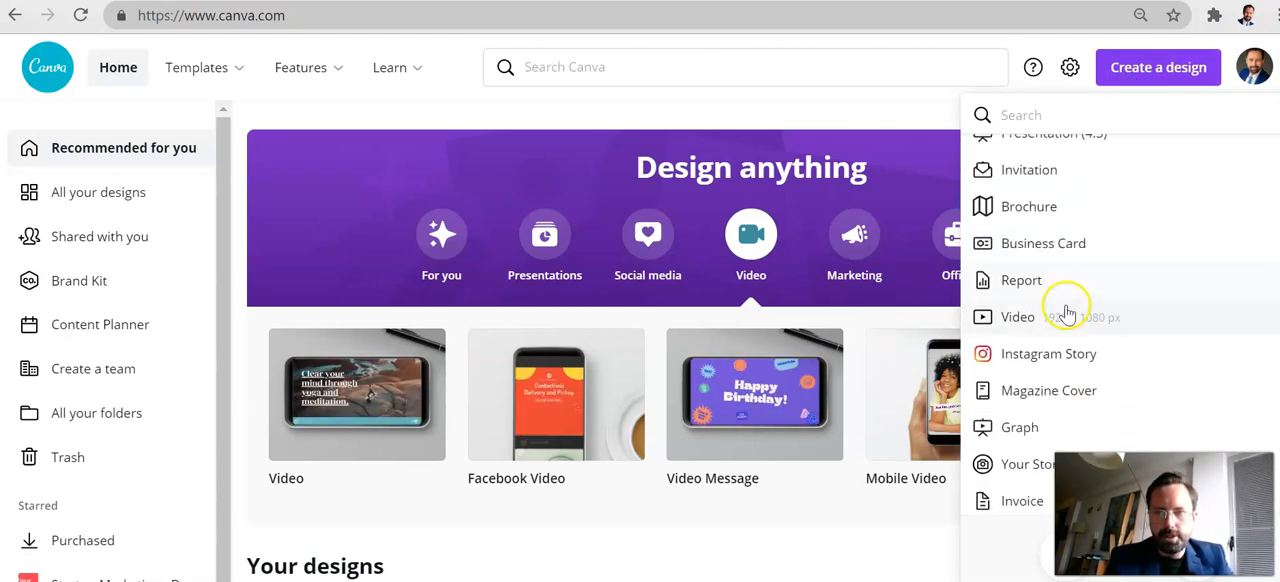
{"action": "left_click", "coordinate": [1015, 320]}
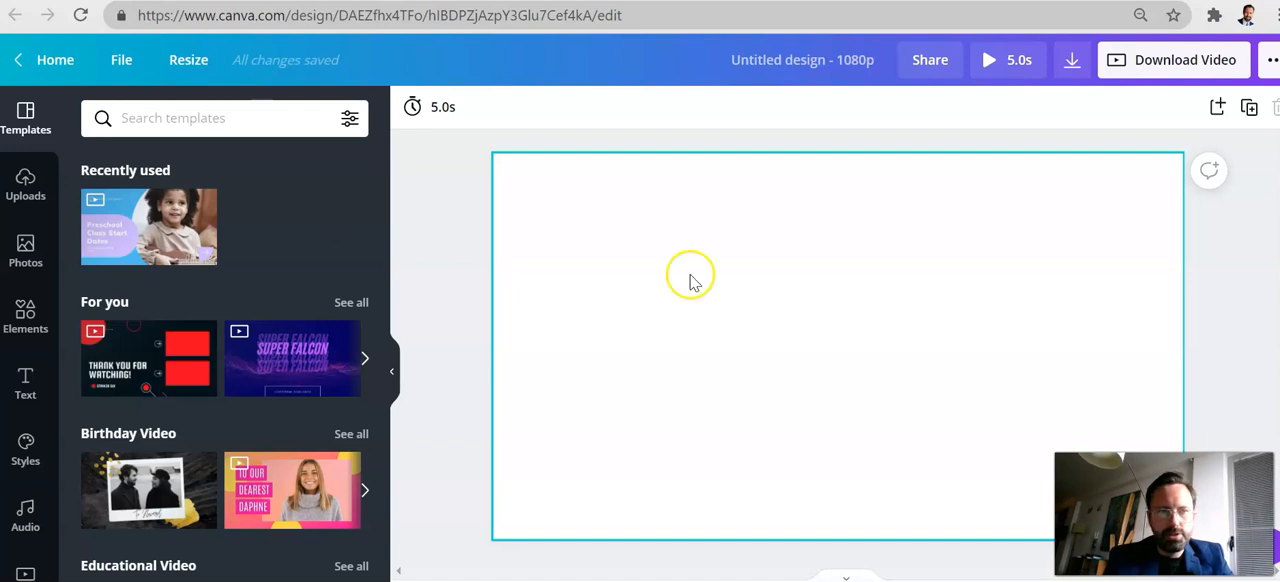
Add the yellow "fun" text style to the page with the wording "problem" and widen its box to fit one line
{"action": "left_click", "coordinate": [27, 382]}
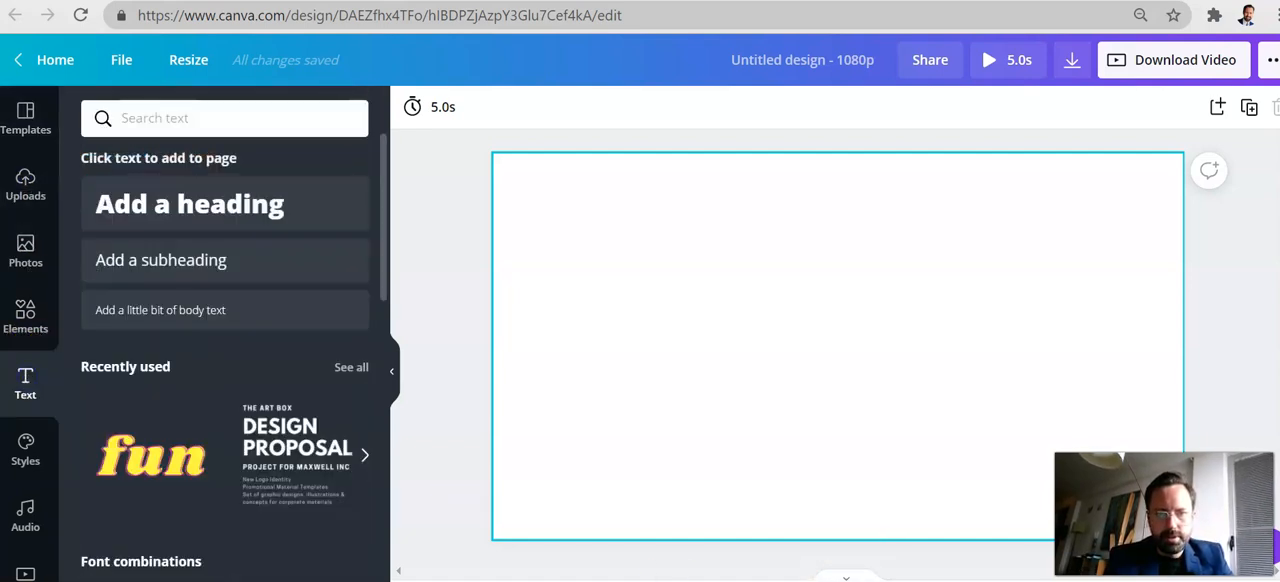
{"action": "left_click_drag", "start_coordinate": [134, 485], "coordinate": [660, 314]}
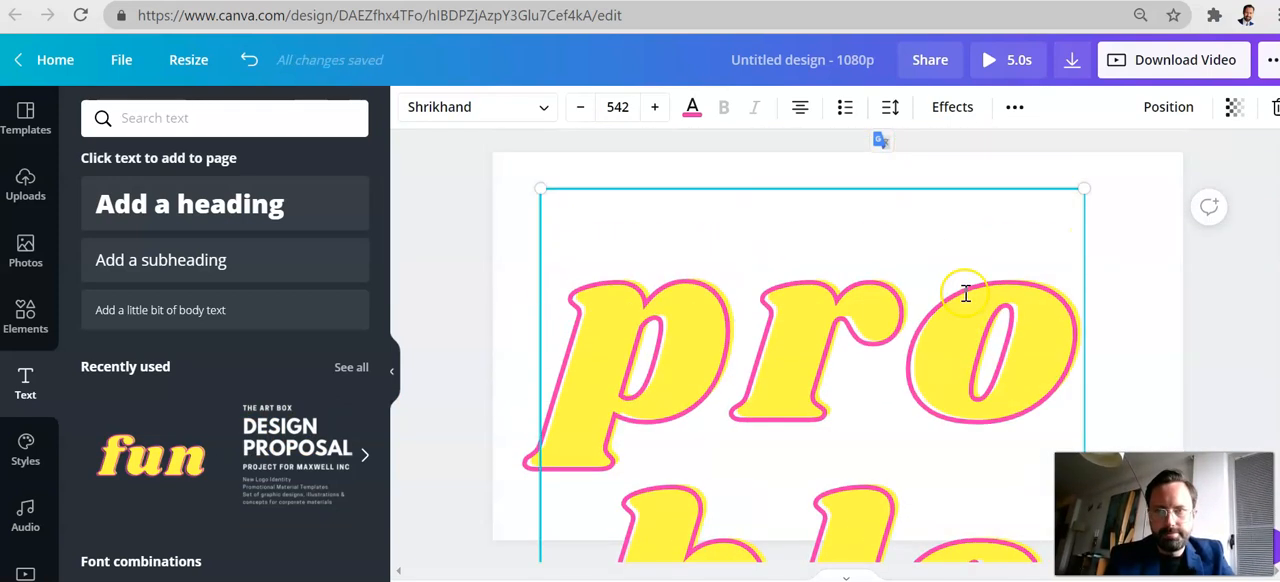
{"action": "left_click_drag", "start_coordinate": [1089, 189], "coordinate": [740, 391]}
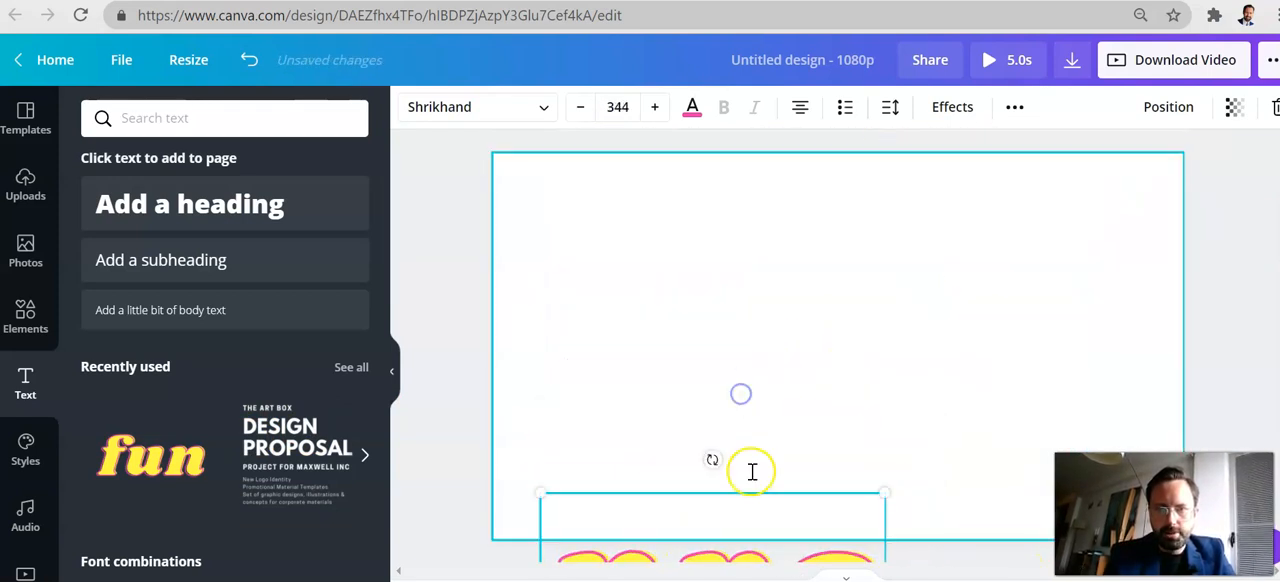
{"action": "left_click_drag", "start_coordinate": [750, 486], "coordinate": [749, 214]}
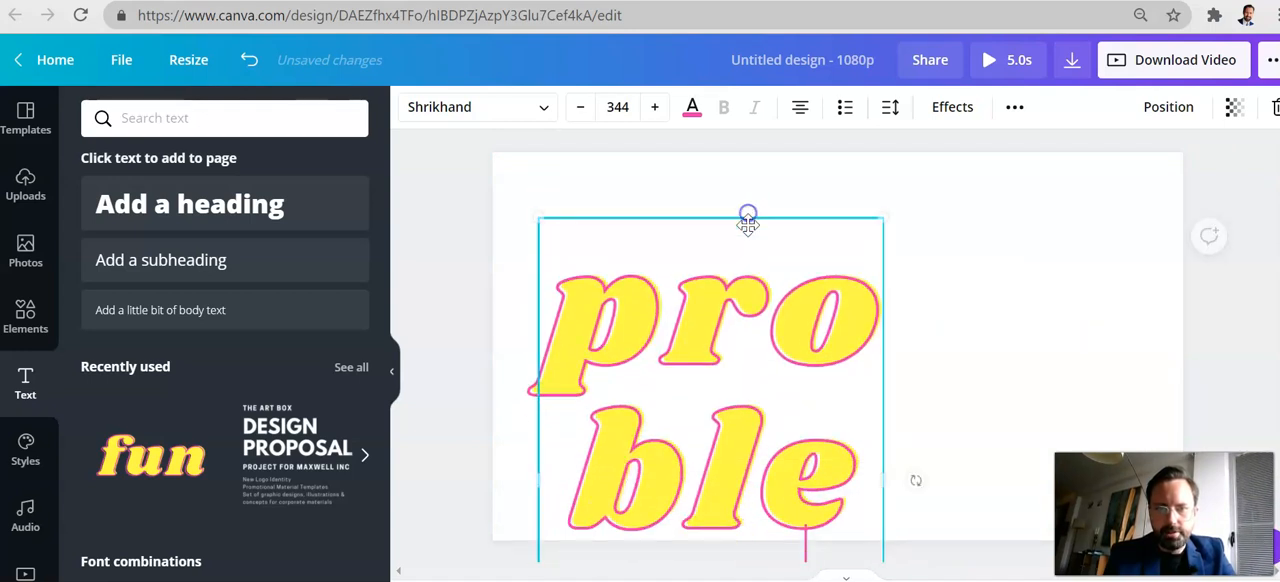
{"action": "left_click_drag", "start_coordinate": [893, 478], "coordinate": [1279, 400]}
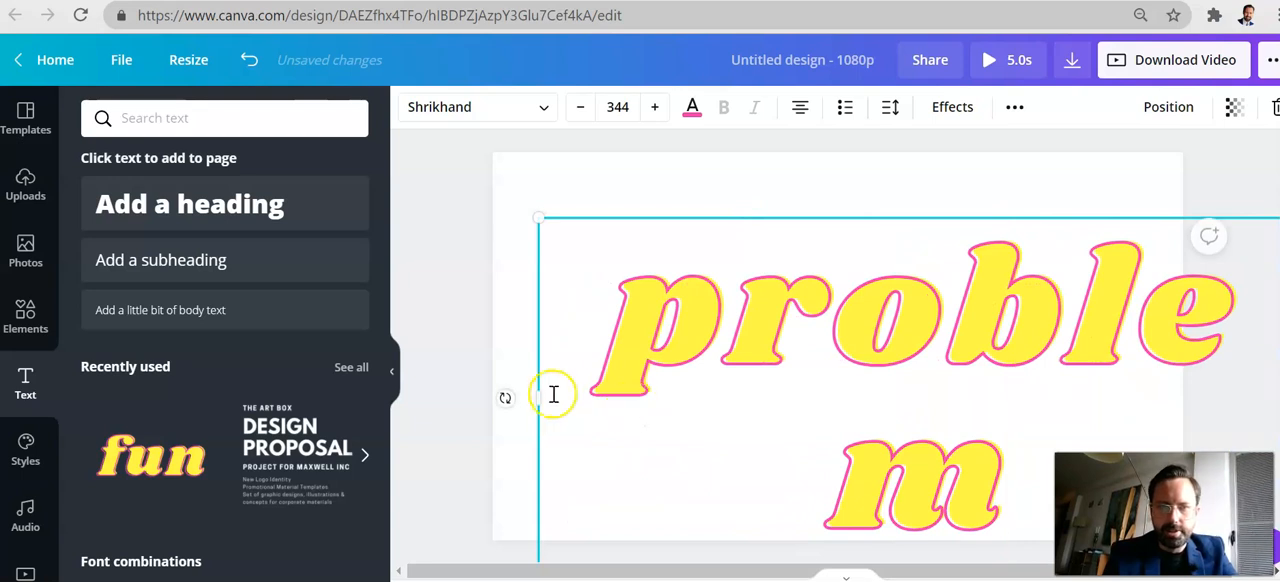
{"action": "left_click_drag", "start_coordinate": [536, 394], "coordinate": [441, 390]}
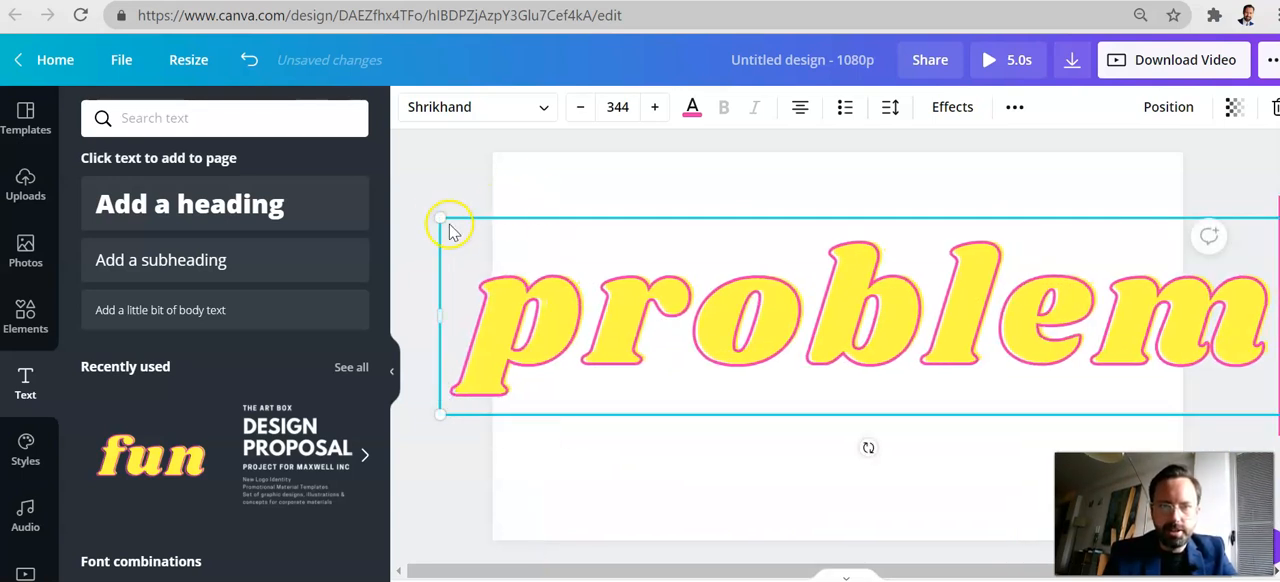
Shrink the "problem" text to a font size of about 223 and place it around the middle of the page
{"action": "left_click_drag", "start_coordinate": [438, 215], "coordinate": [682, 236]}
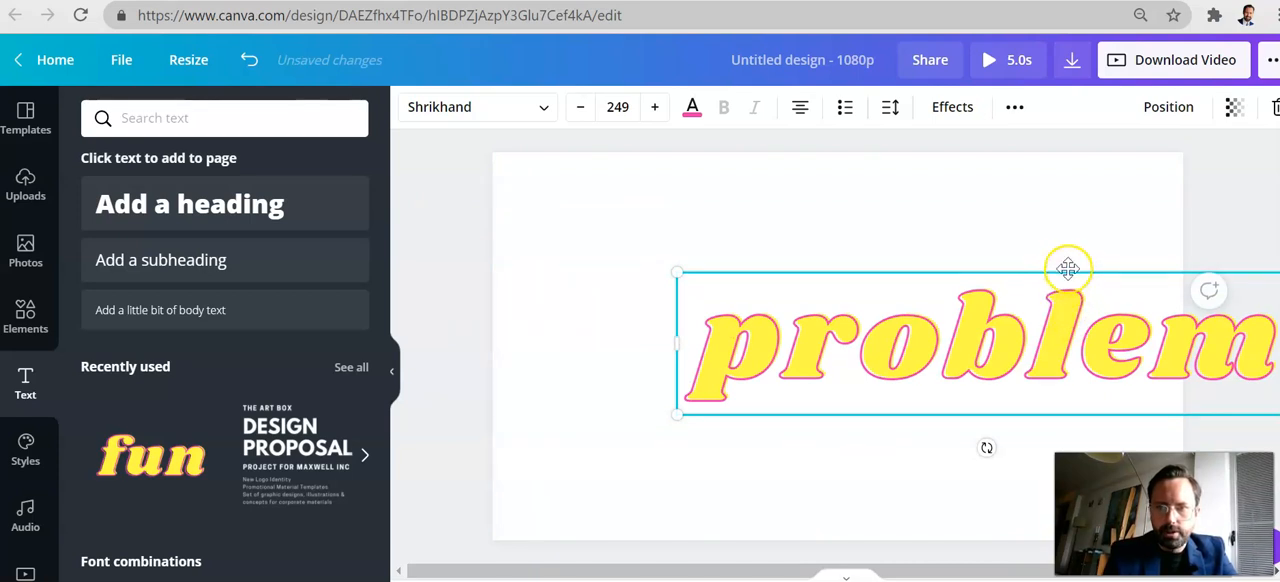
{"action": "left_click_drag", "start_coordinate": [1067, 266], "coordinate": [897, 255]}
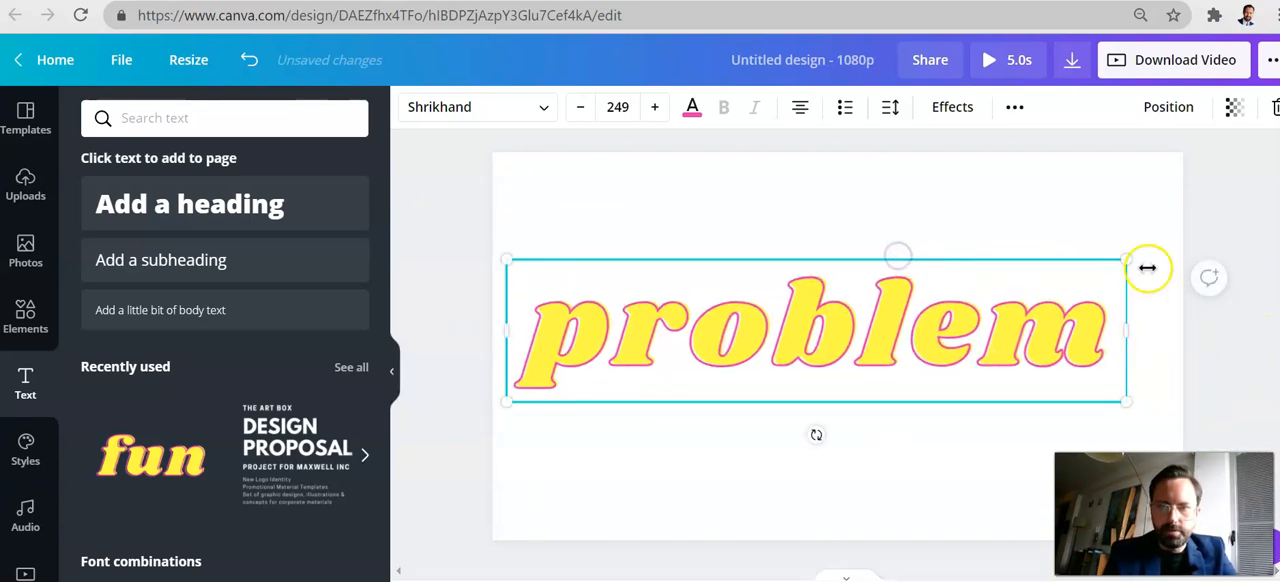
{"action": "left_click_drag", "start_coordinate": [1134, 263], "coordinate": [1036, 276]}
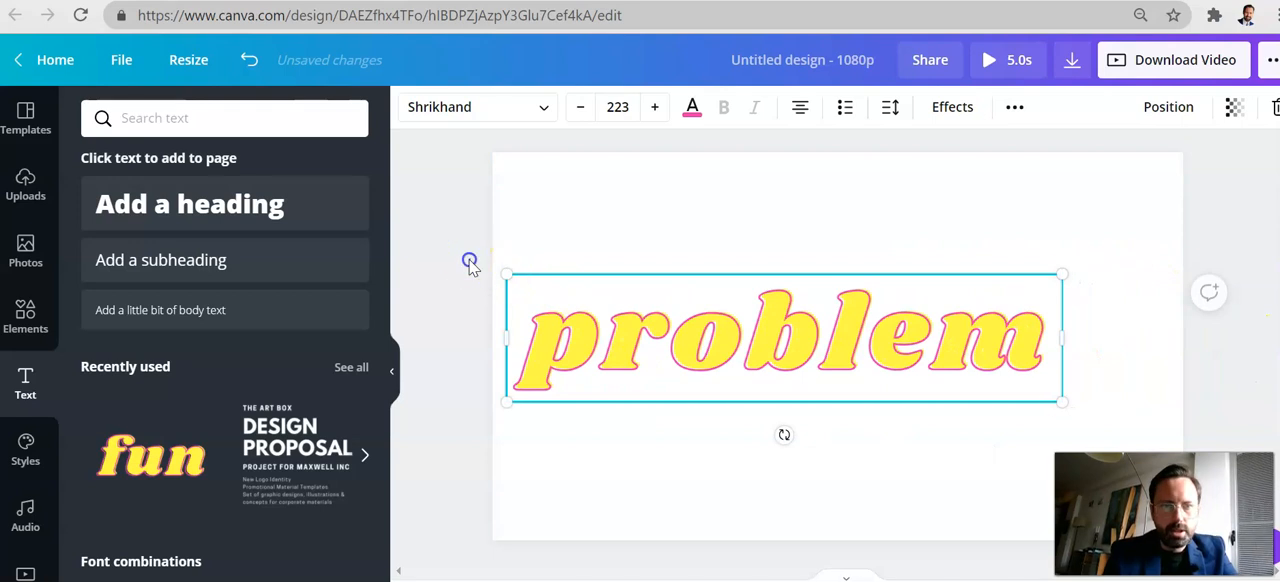
{"action": "left_click", "coordinate": [471, 262]}
{"action": "left_click_drag", "start_coordinate": [680, 306], "coordinate": [713, 314]}
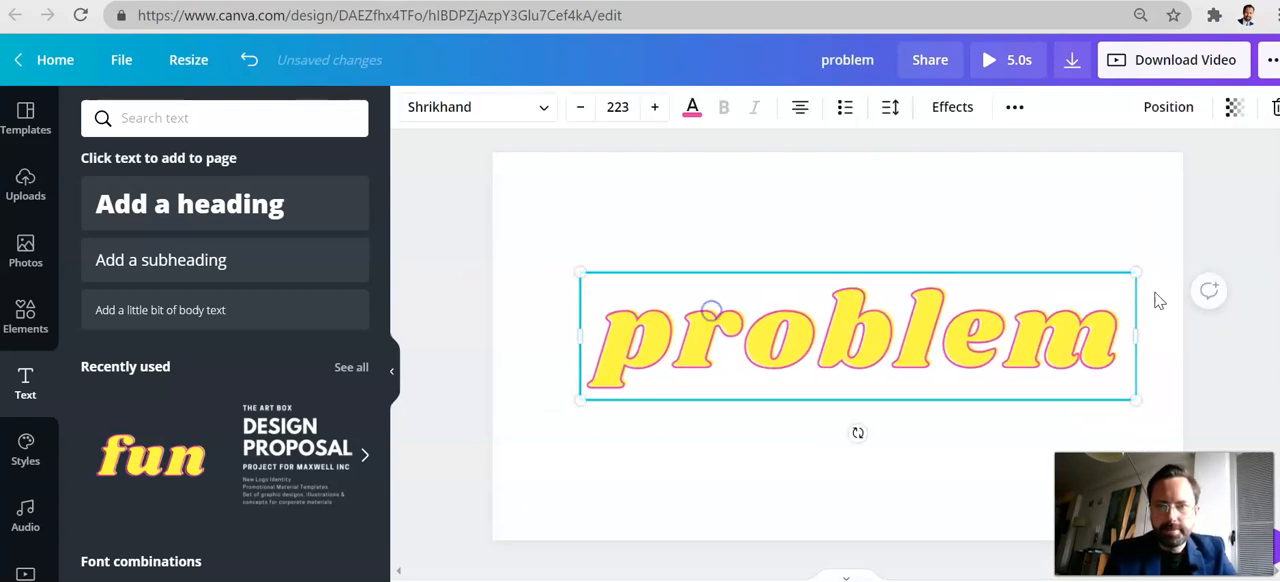
{"action": "left_click", "coordinate": [1222, 224]}
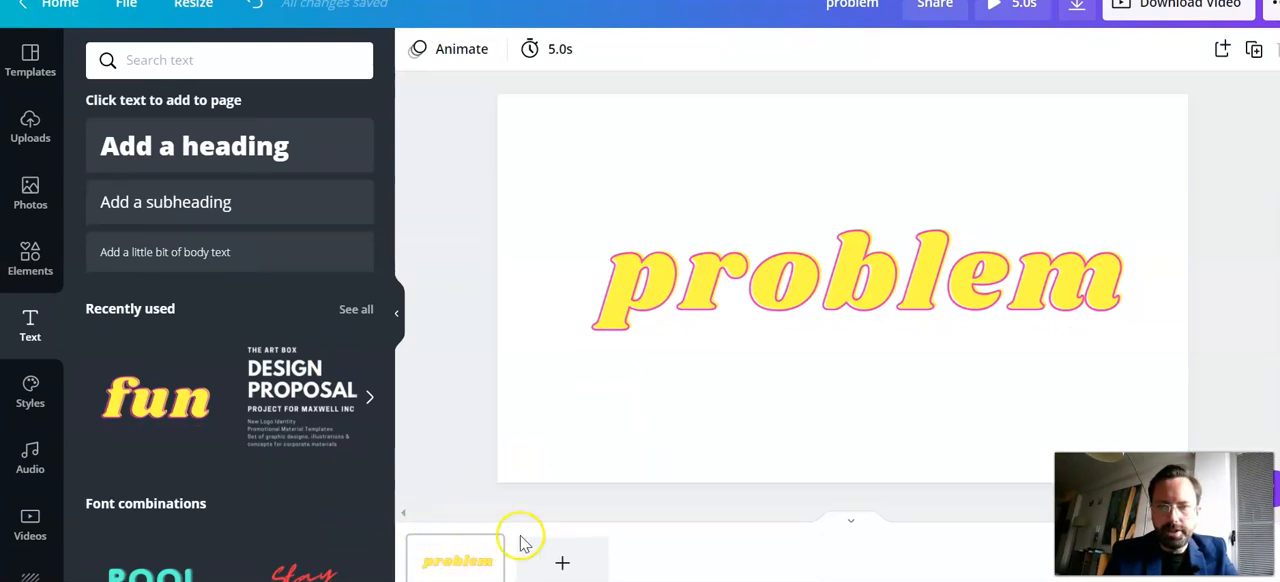
Add a second page and place the "fun" text style on it with the wording "agitate"
{"action": "left_click", "coordinate": [565, 561]}
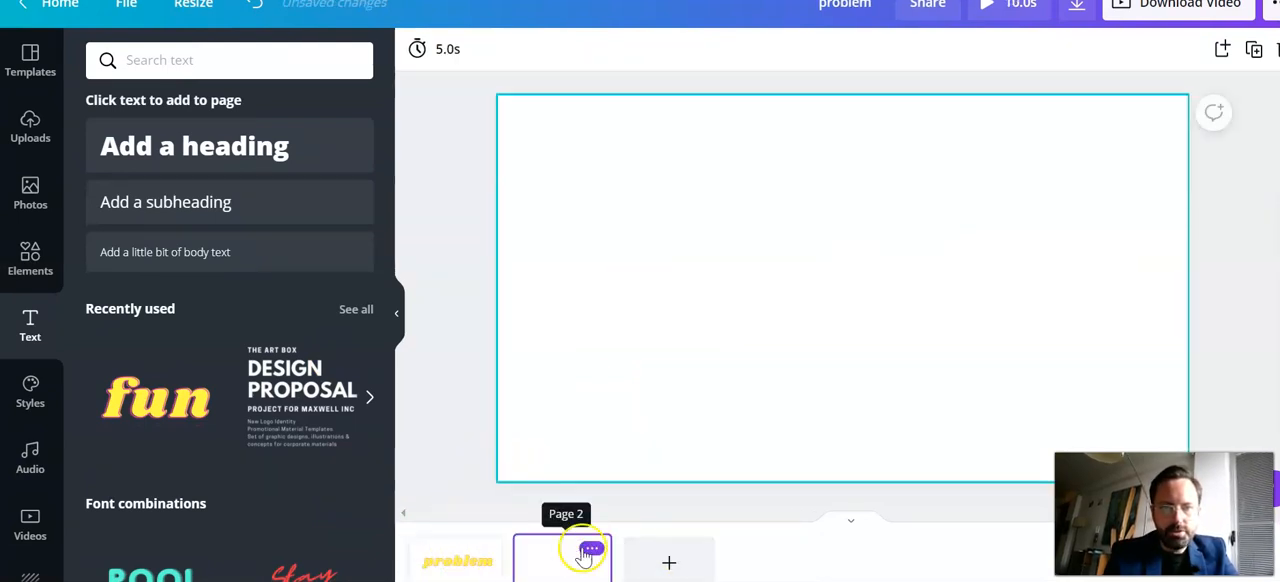
{"action": "left_click_drag", "start_coordinate": [157, 398], "coordinate": [671, 240]}
{"action": "double_click", "coordinate": [769, 277]}
{"action": "type", "text": "agitate"}
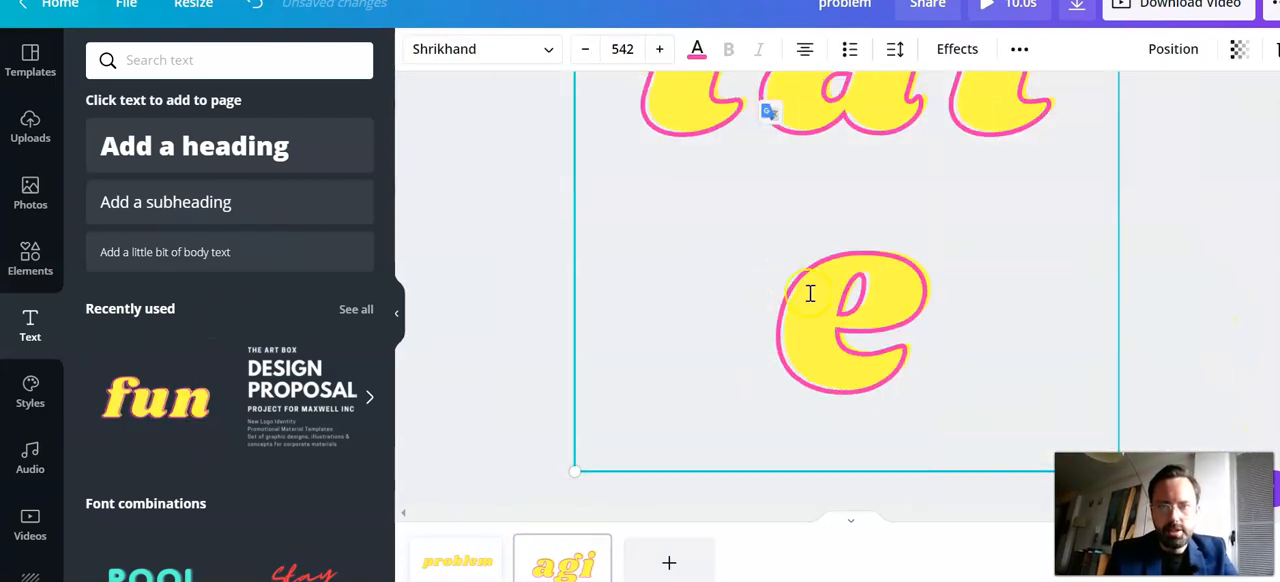
Set the "agitate" text to font size 200 and move it to the middle of the page
{"action": "key", "text": "ctrl+a"}
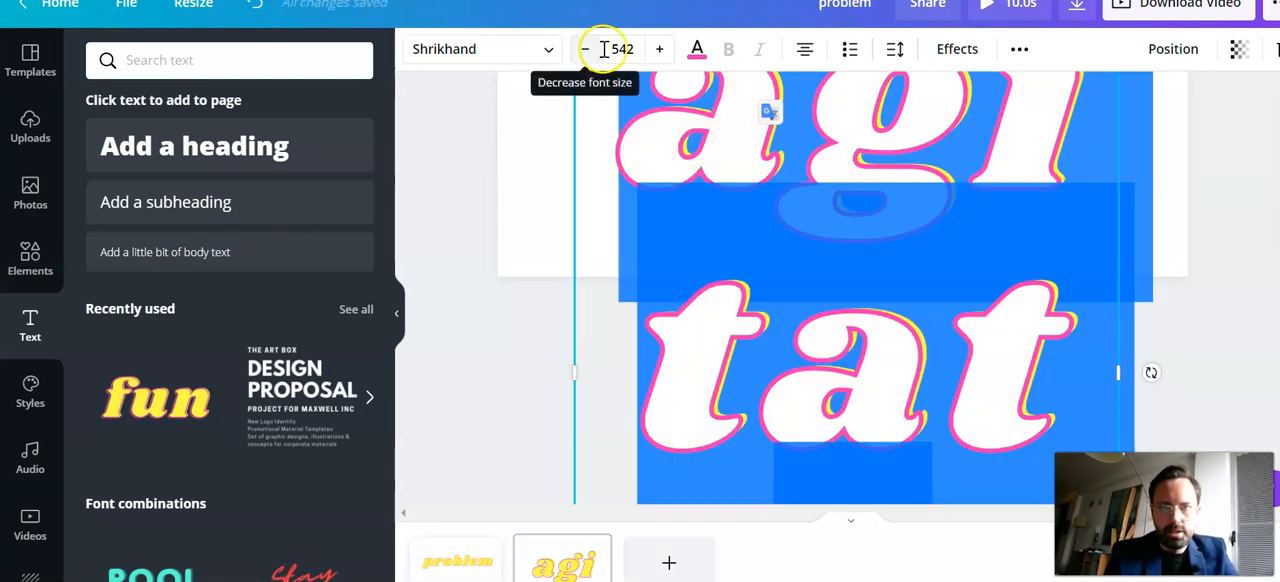
{"action": "left_click", "coordinate": [622, 49]}
{"action": "type", "text": "200"}
{"action": "key", "text": "Return"}
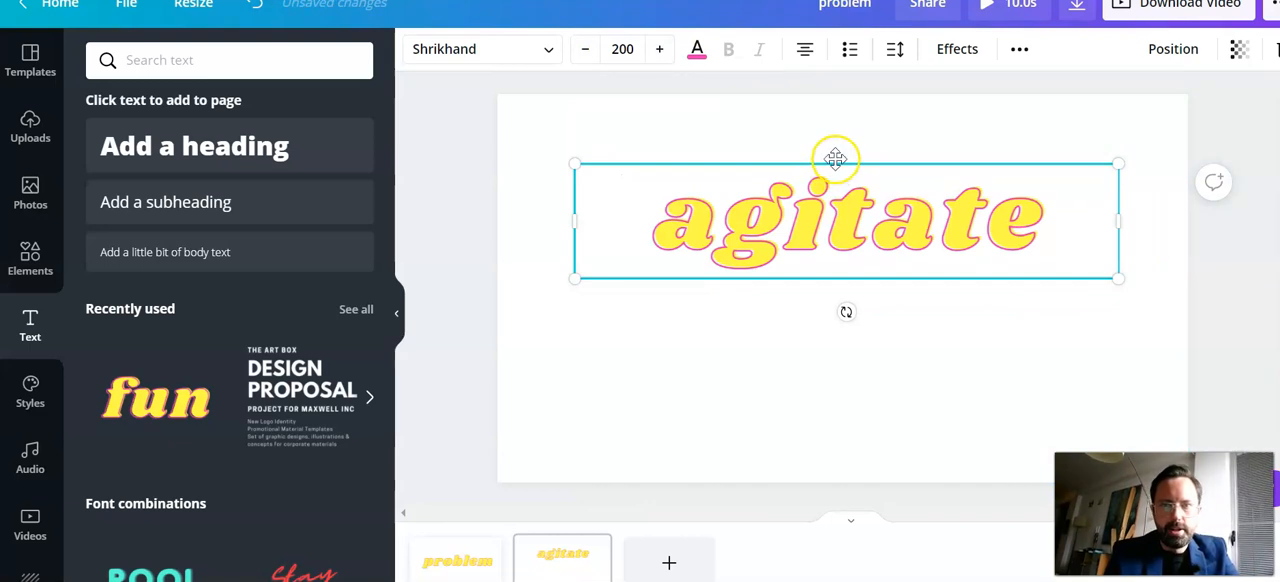
{"action": "left_click_drag", "start_coordinate": [835, 157], "coordinate": [831, 224]}
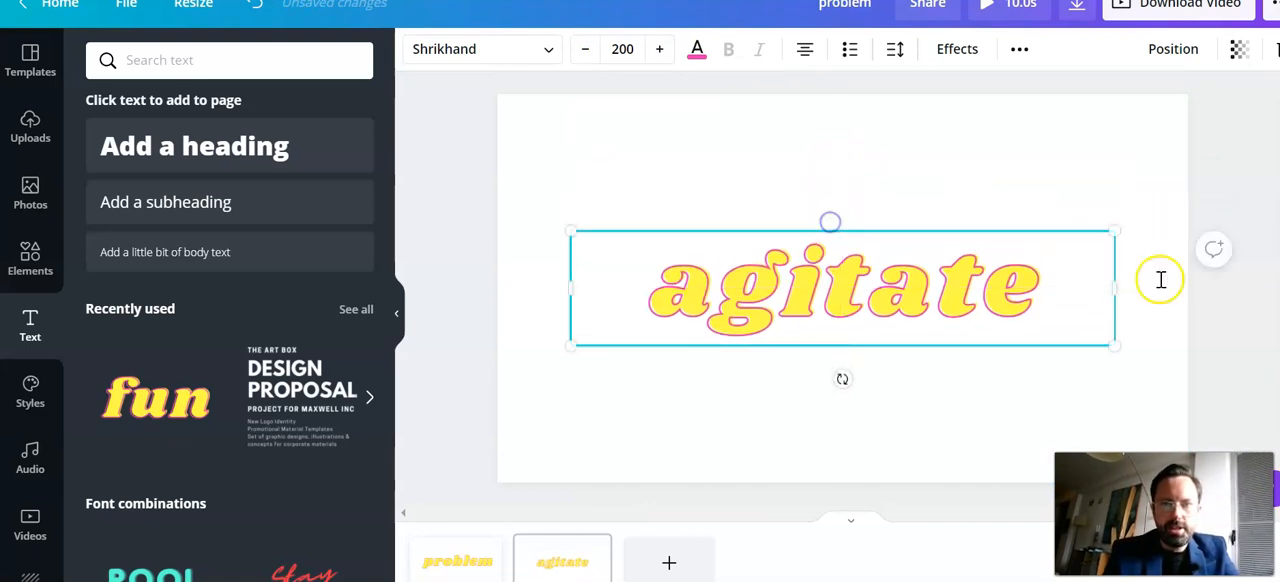
{"action": "left_click", "coordinate": [1247, 333]}
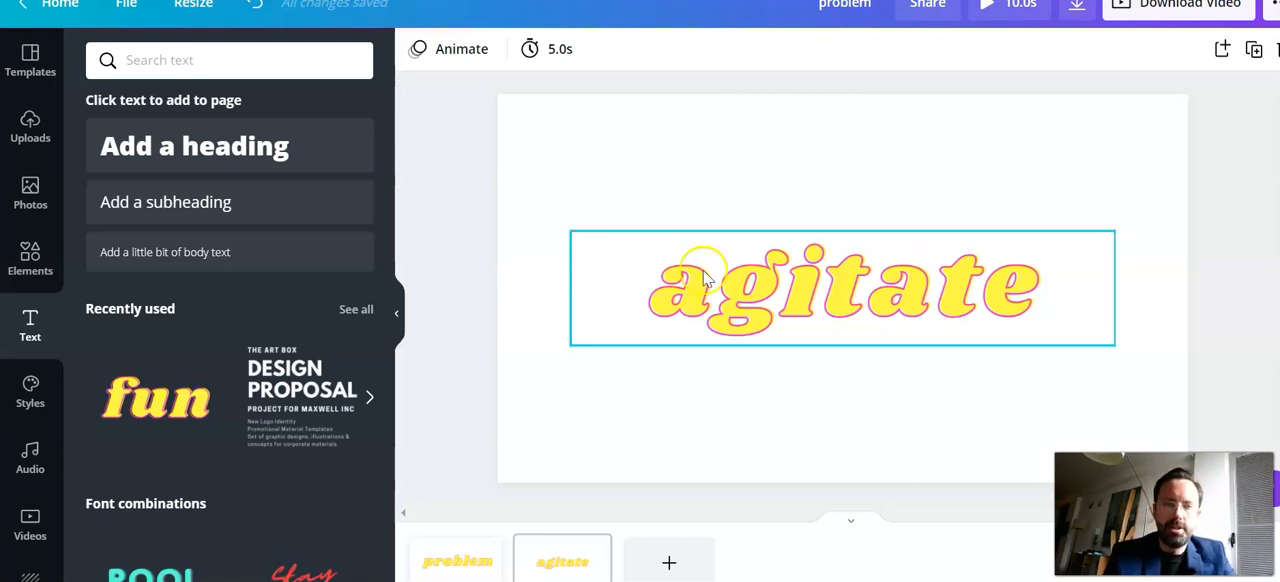
Add a third page and place the "fun" text style on it with the wording "solve"
{"action": "left_click", "coordinate": [666, 563]}
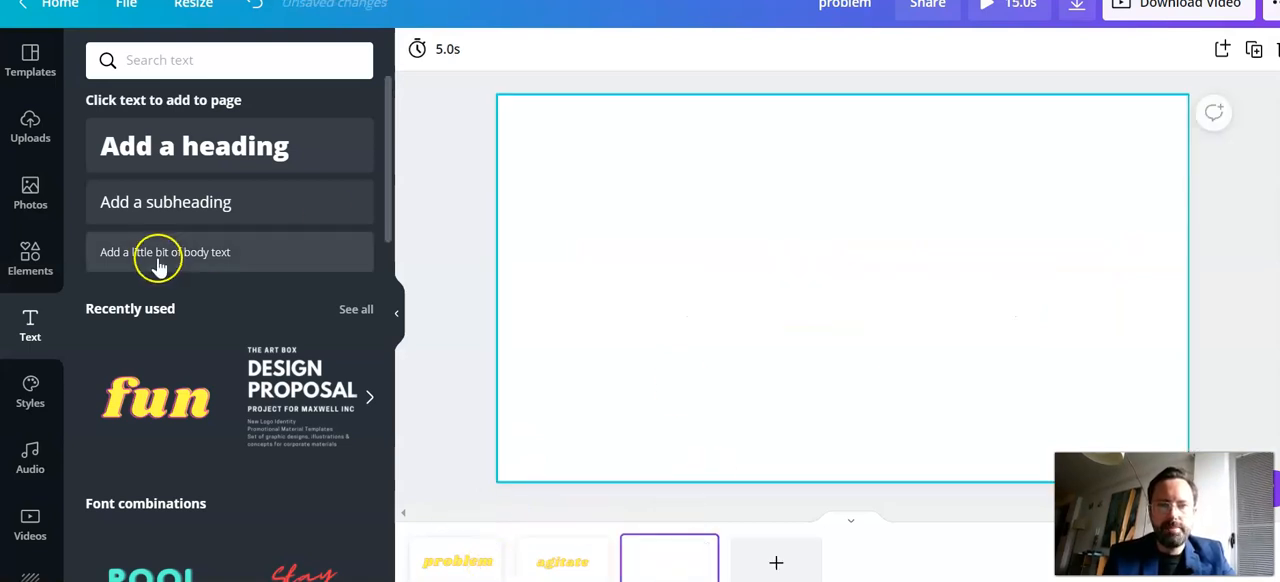
{"action": "left_click", "coordinate": [155, 398]}
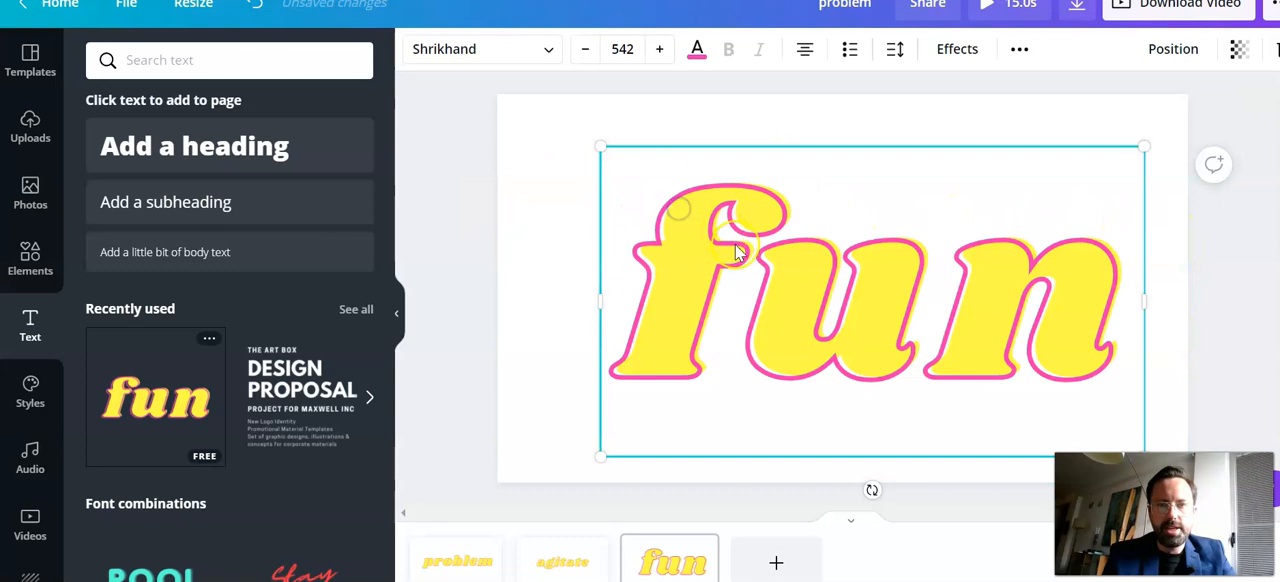
{"action": "double_click", "coordinate": [735, 245]}
{"action": "type", "text": "solve"}
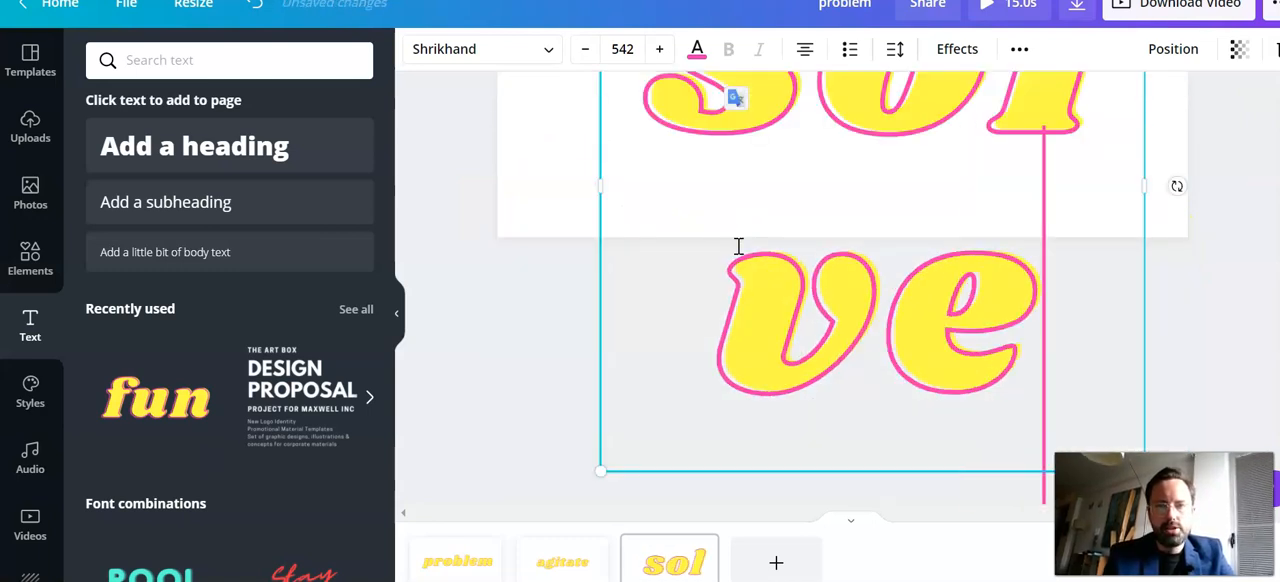
Set the "solve" text to font size 200 and move it to the middle of the page
{"action": "left_click", "coordinate": [622, 48]}
{"action": "type", "text": "200"}
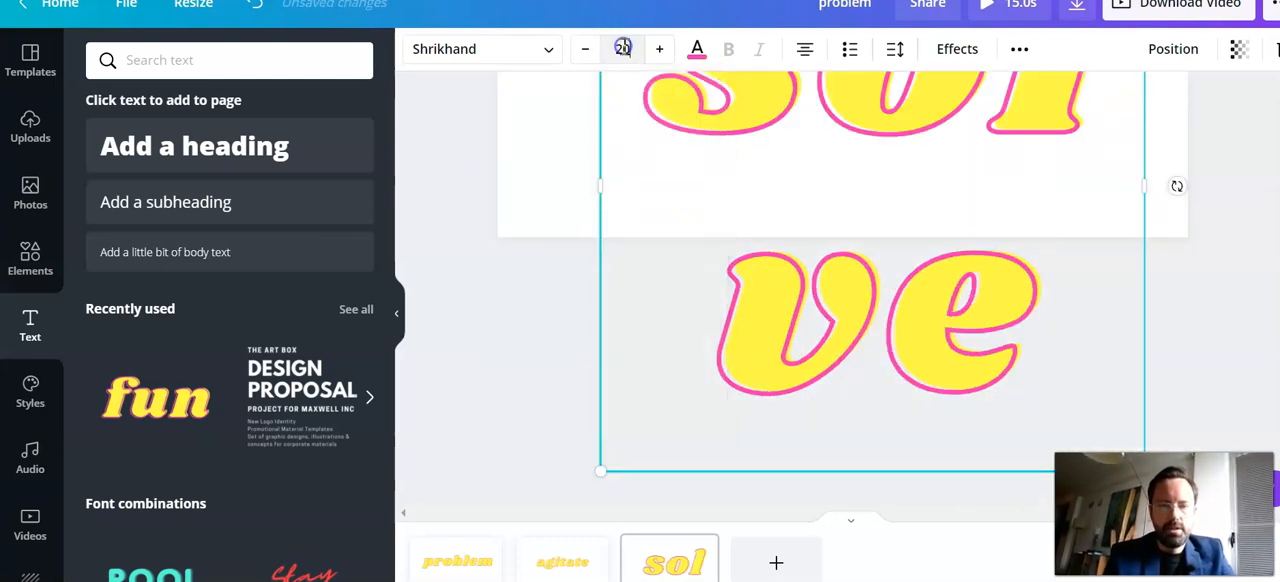
{"action": "key", "text": "Return"}
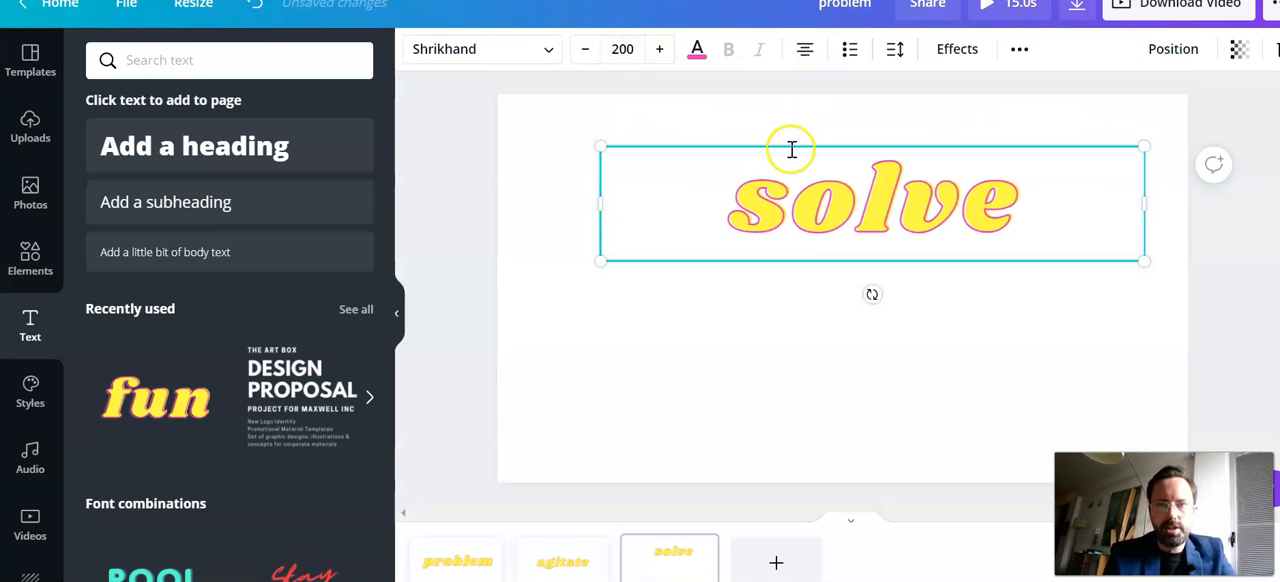
{"action": "left_click_drag", "start_coordinate": [791, 143], "coordinate": [765, 222]}
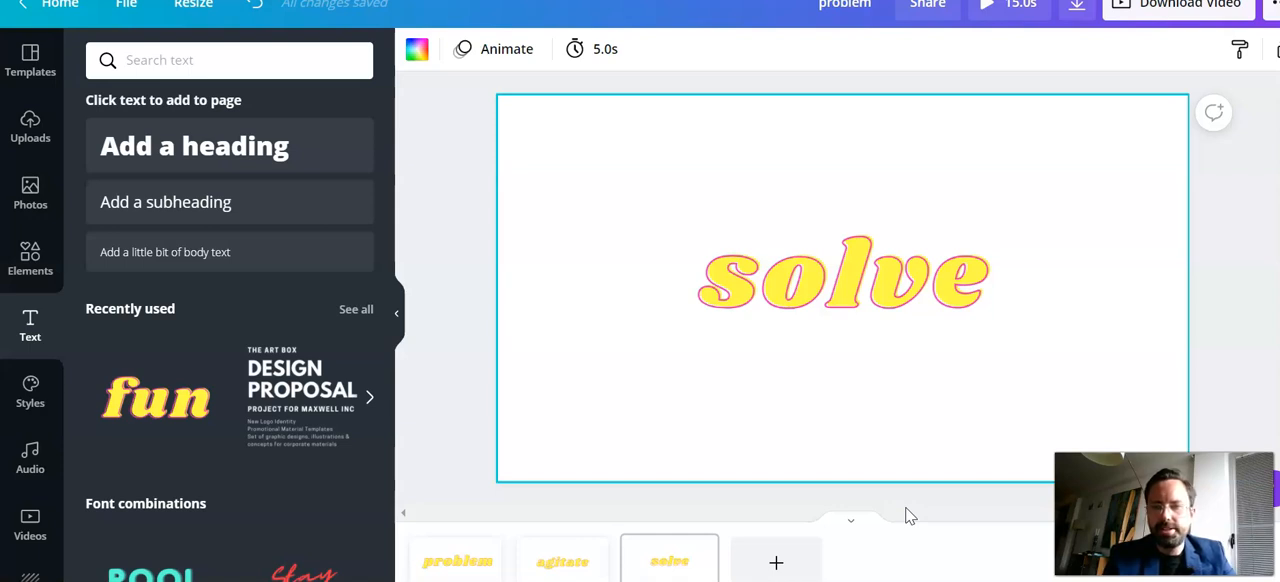
Add a fourth page and place the "fun" text style on it with the wording "proof"
{"action": "left_click", "coordinate": [775, 561]}
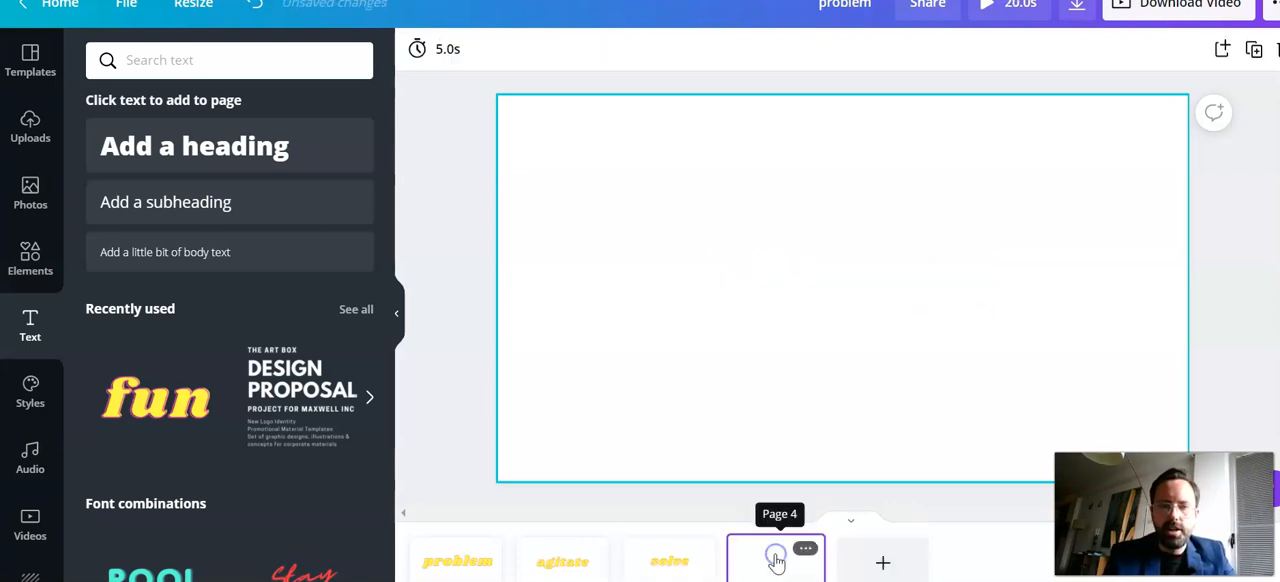
{"action": "left_click_drag", "start_coordinate": [156, 397], "coordinate": [634, 230]}
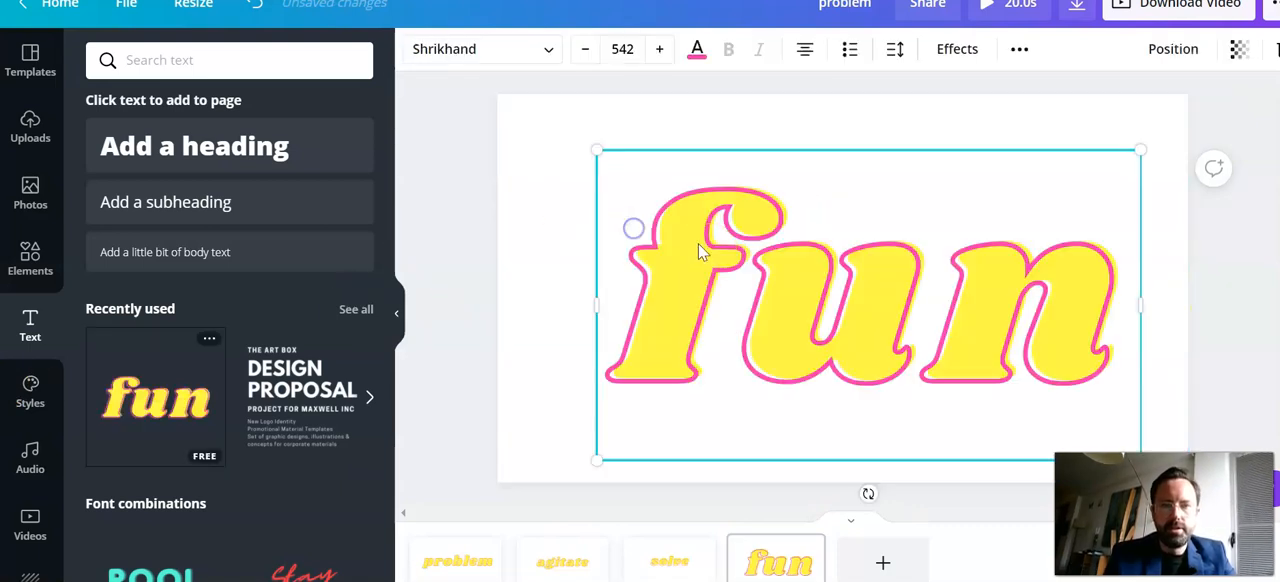
{"action": "double_click", "coordinate": [742, 272]}
{"action": "type", "text": "proof"}
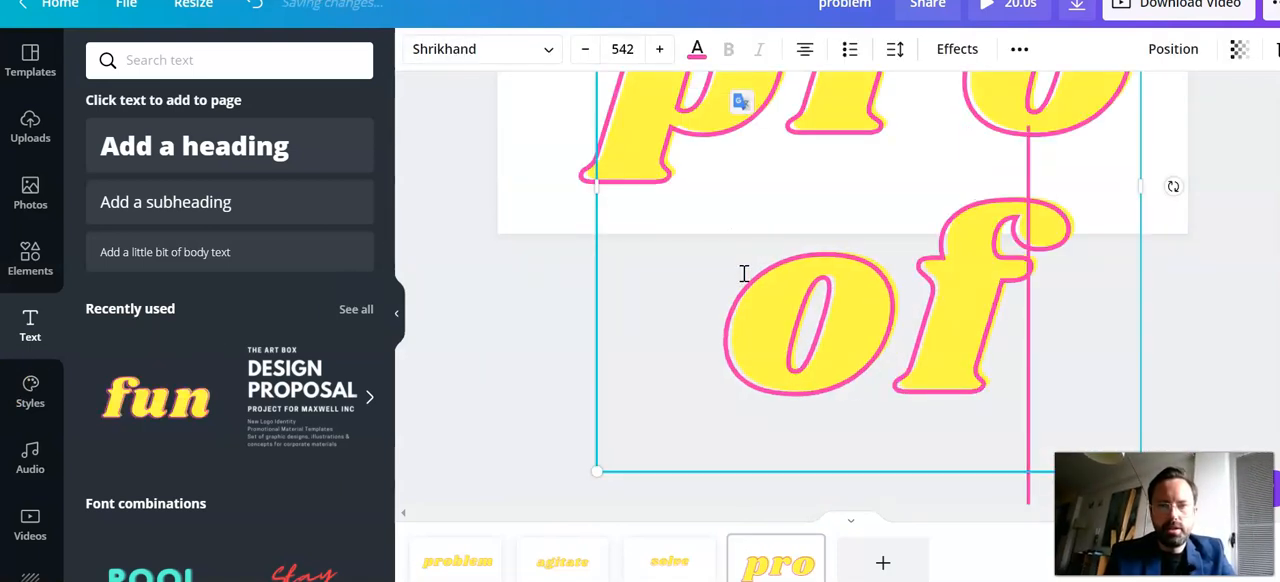
Set the "proof" text to font size 200 and move it to the middle of the page
{"action": "left_click", "coordinate": [621, 48]}
{"action": "type", "text": "200"}
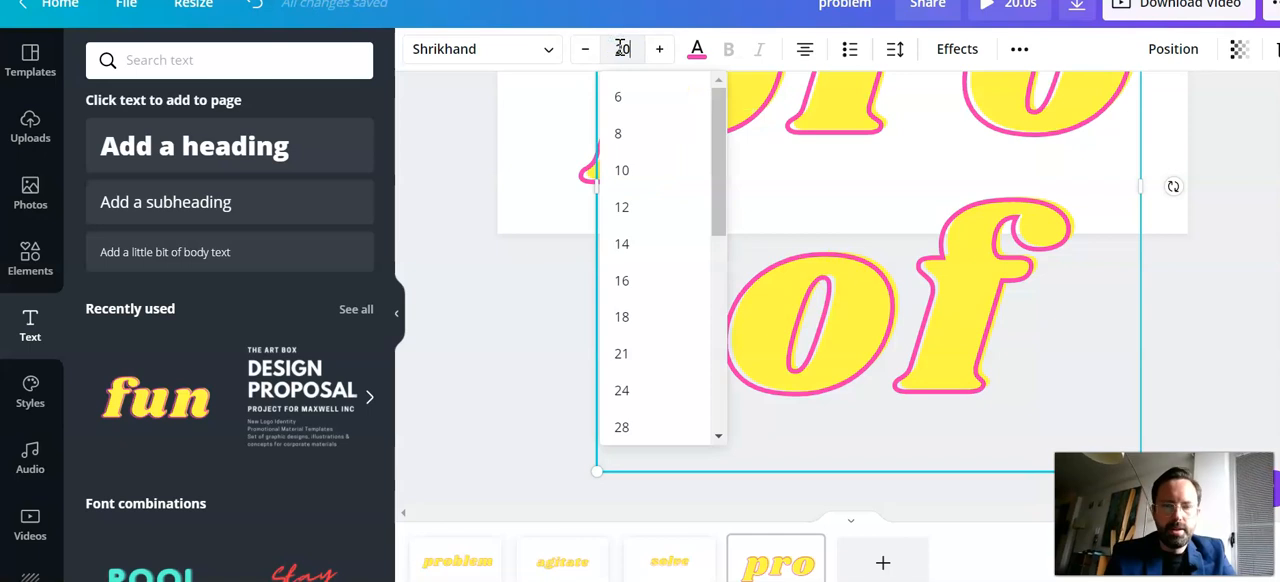
{"action": "key", "text": "Return"}
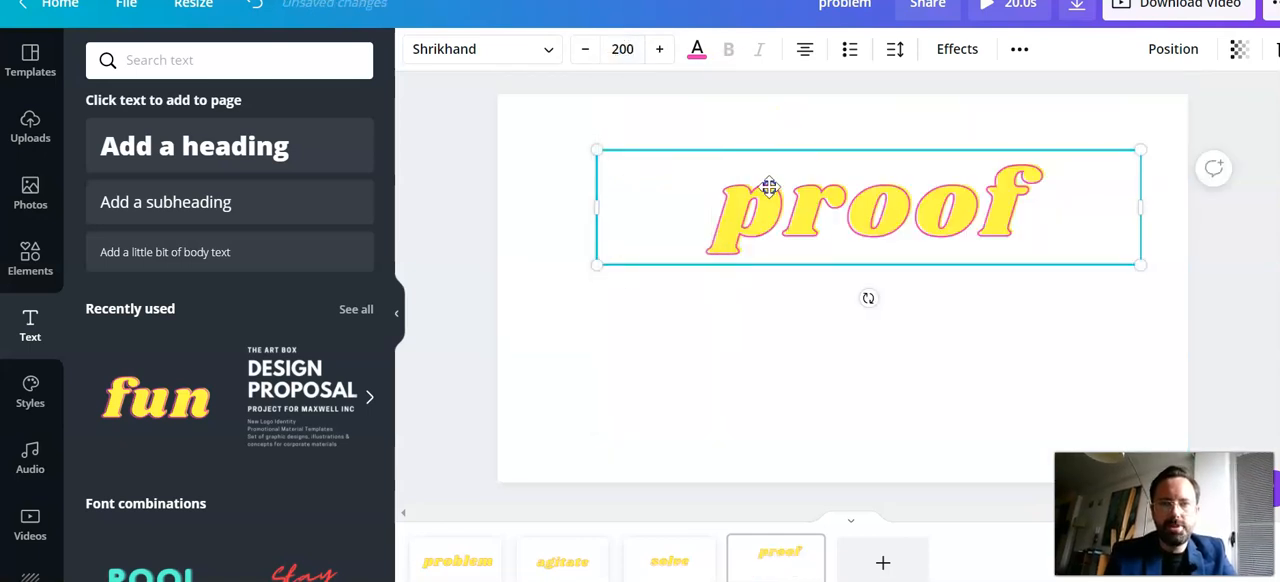
{"action": "left_click_drag", "start_coordinate": [769, 189], "coordinate": [758, 217]}
{"action": "left_click", "coordinate": [466, 249]}
{"action": "left_click", "coordinate": [851, 375]}
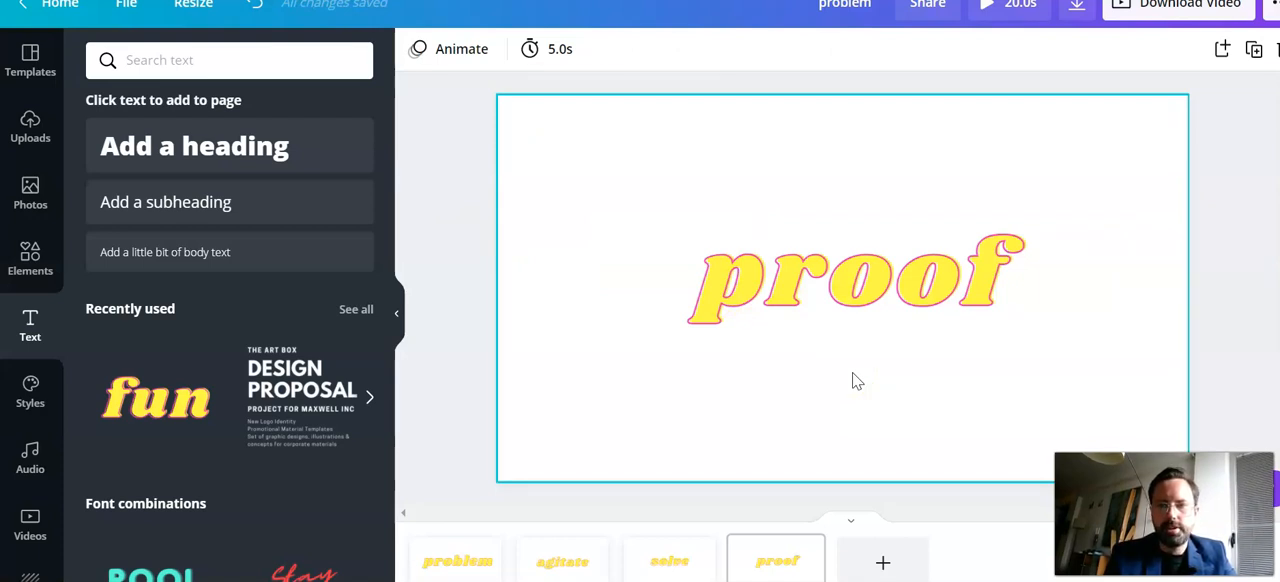
{"action": "left_click", "coordinate": [891, 304]}
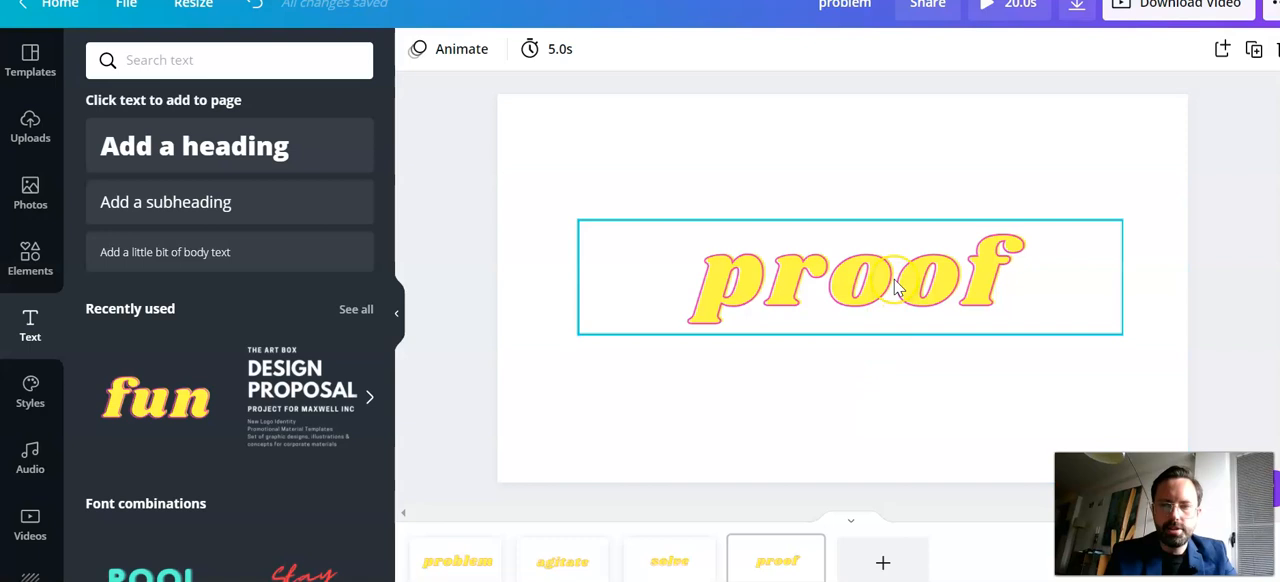
{"action": "left_click", "coordinate": [1089, 328]}
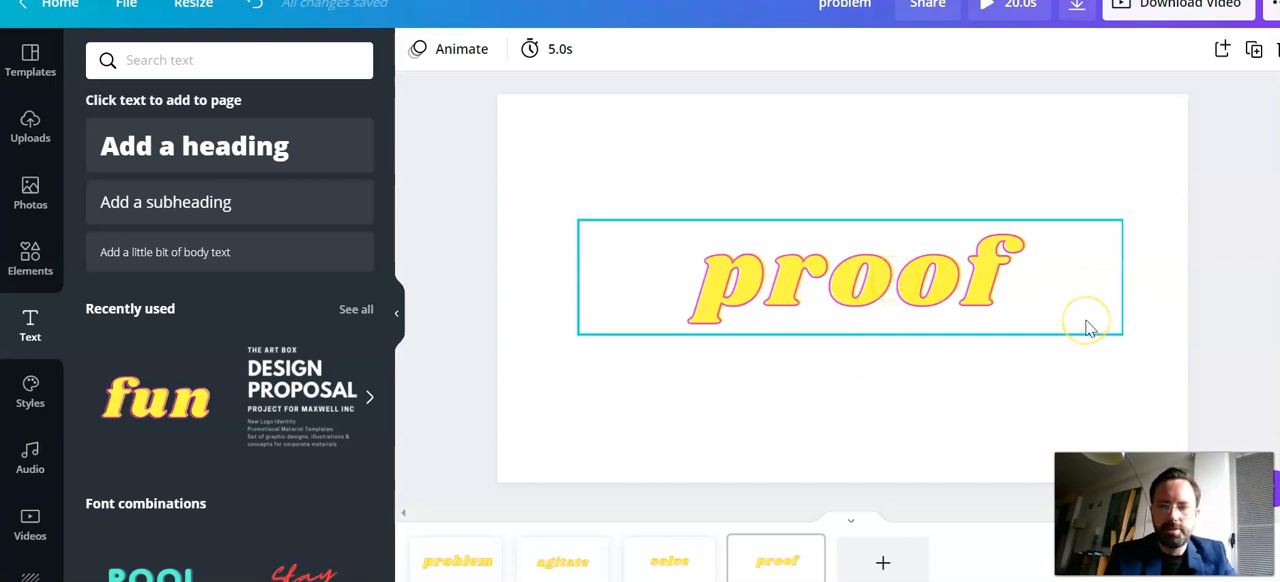
{"action": "left_click", "coordinate": [1071, 313]}
{"action": "left_click", "coordinate": [1171, 322]}
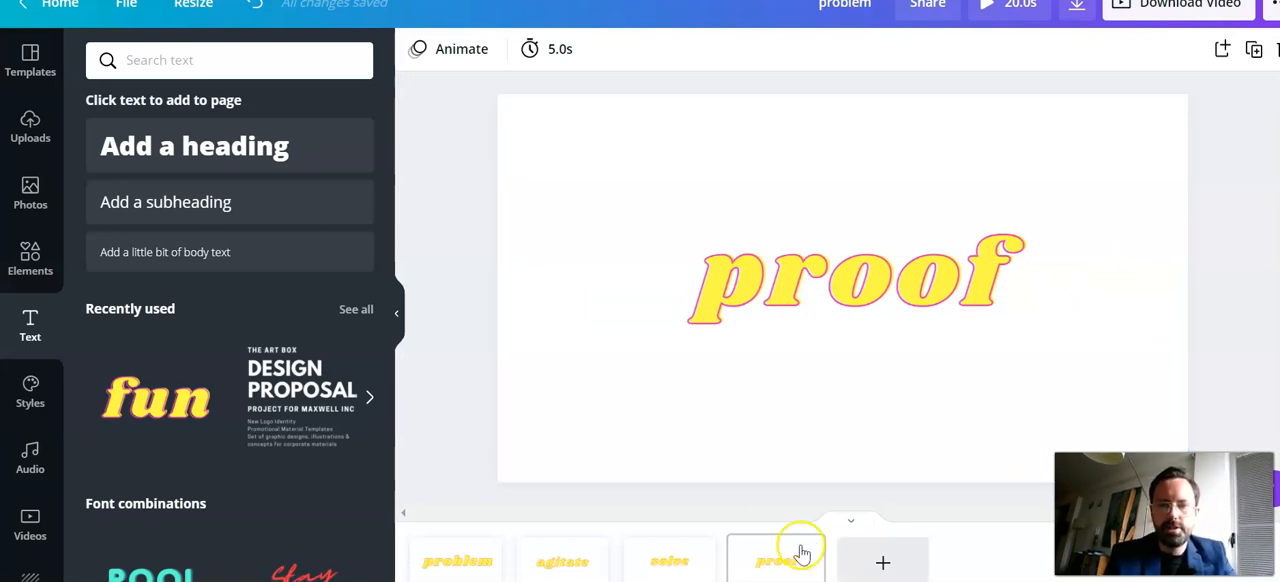
Compare the "proof" page with the "solve" page and nudge the "proof" text to the centre
{"action": "left_click", "coordinate": [686, 560]}
{"action": "left_click", "coordinate": [697, 550]}
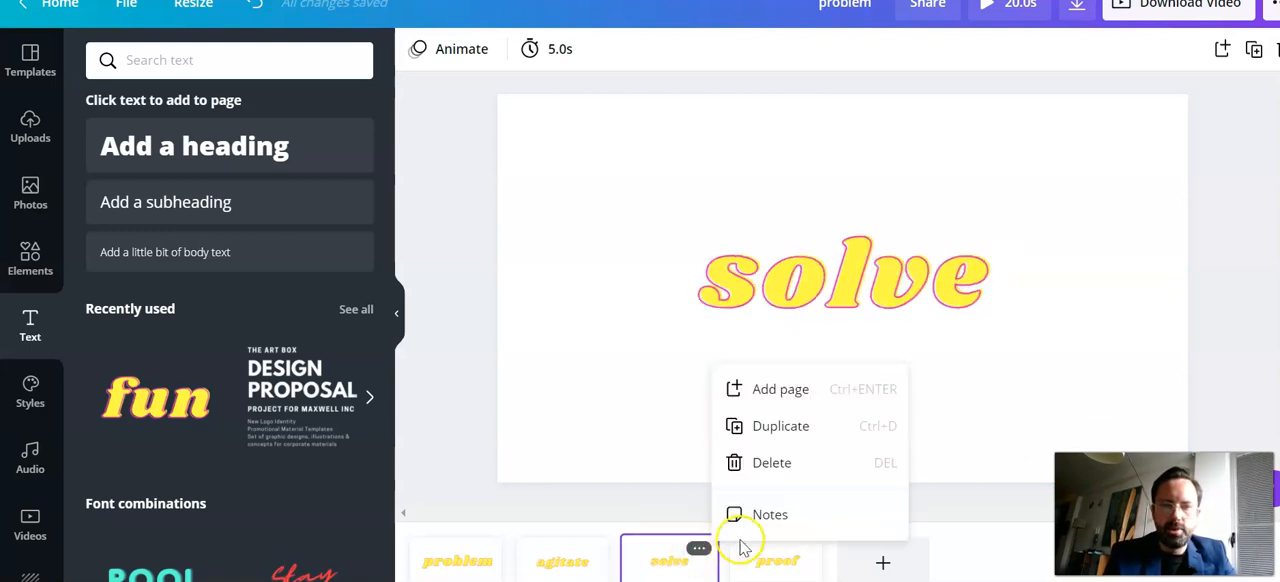
{"action": "left_click", "coordinate": [771, 573]}
{"action": "left_click", "coordinate": [771, 574]}
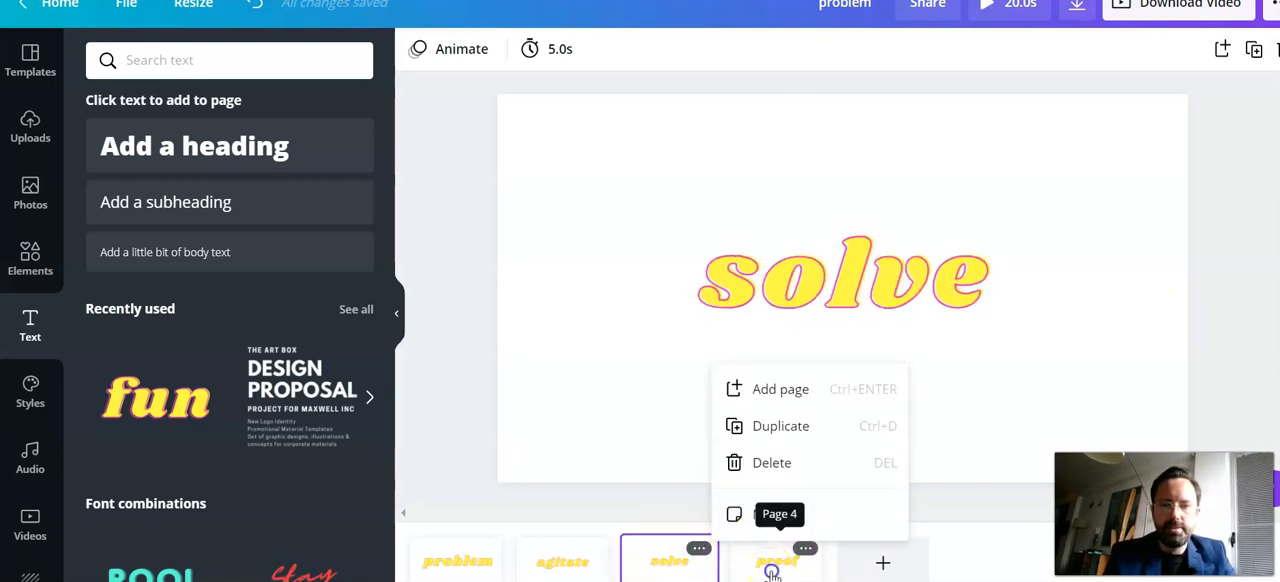
{"action": "left_click", "coordinate": [697, 575]}
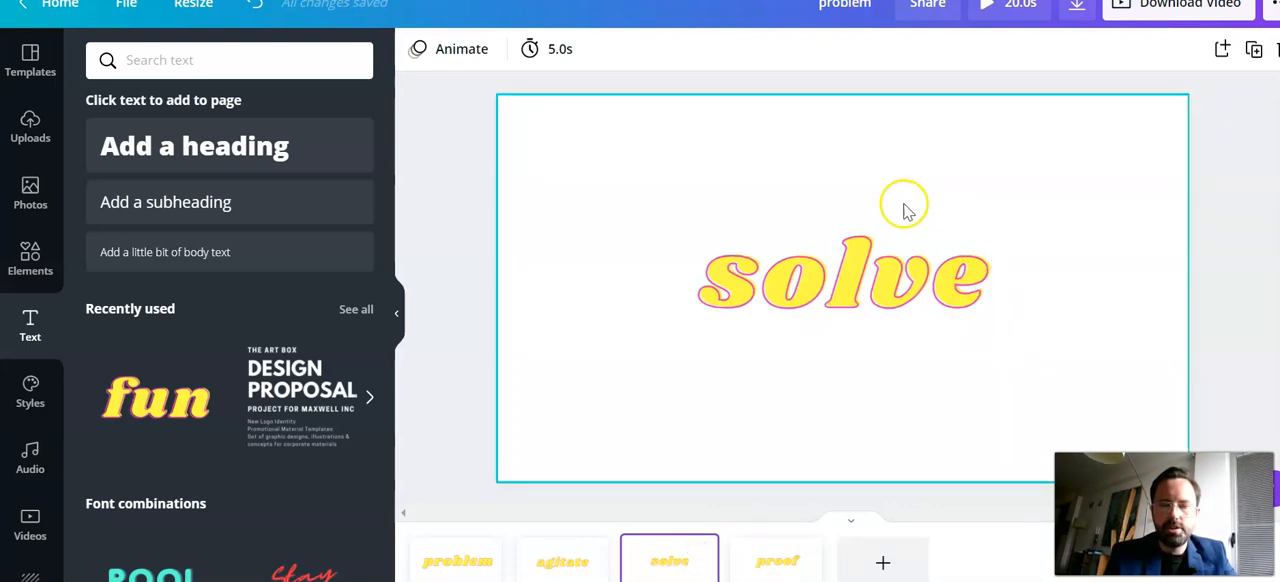
{"action": "left_click", "coordinate": [785, 562]}
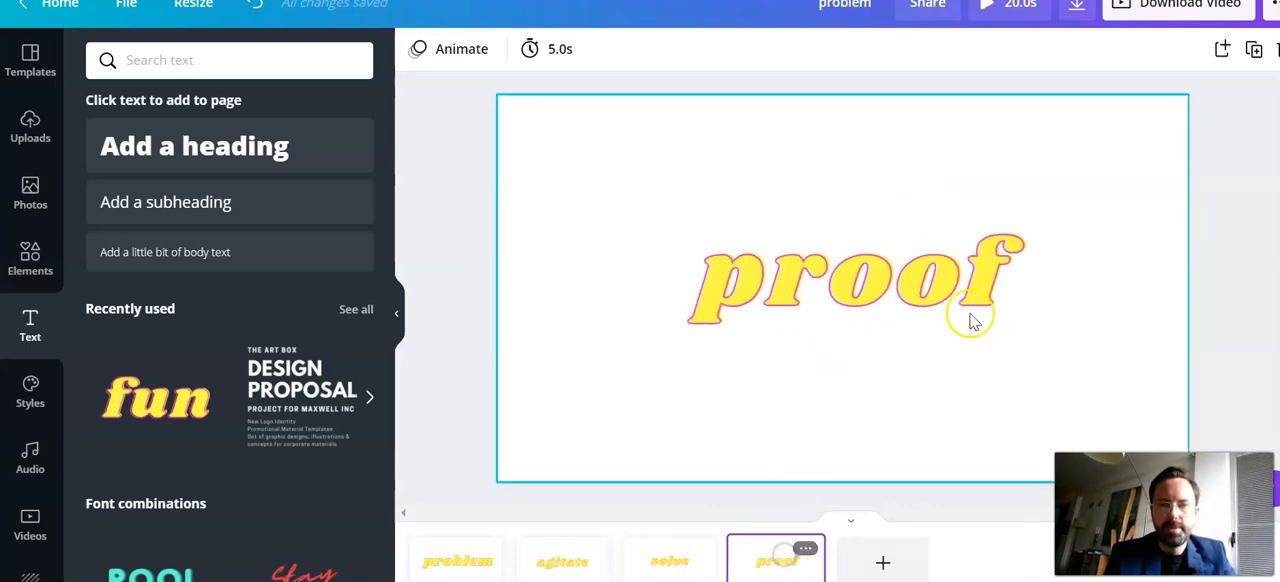
{"action": "left_click", "coordinate": [915, 262]}
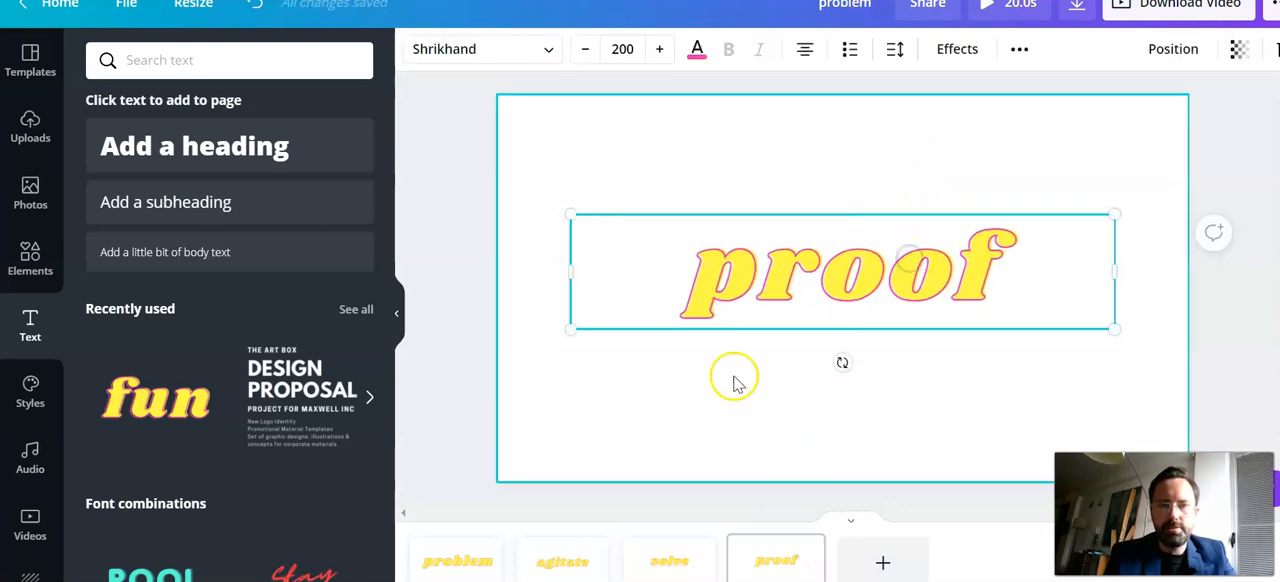
Review the problem, agitate, solve and proof pages in order
{"action": "left_click", "coordinate": [492, 568]}
{"action": "left_click", "coordinate": [580, 565]}
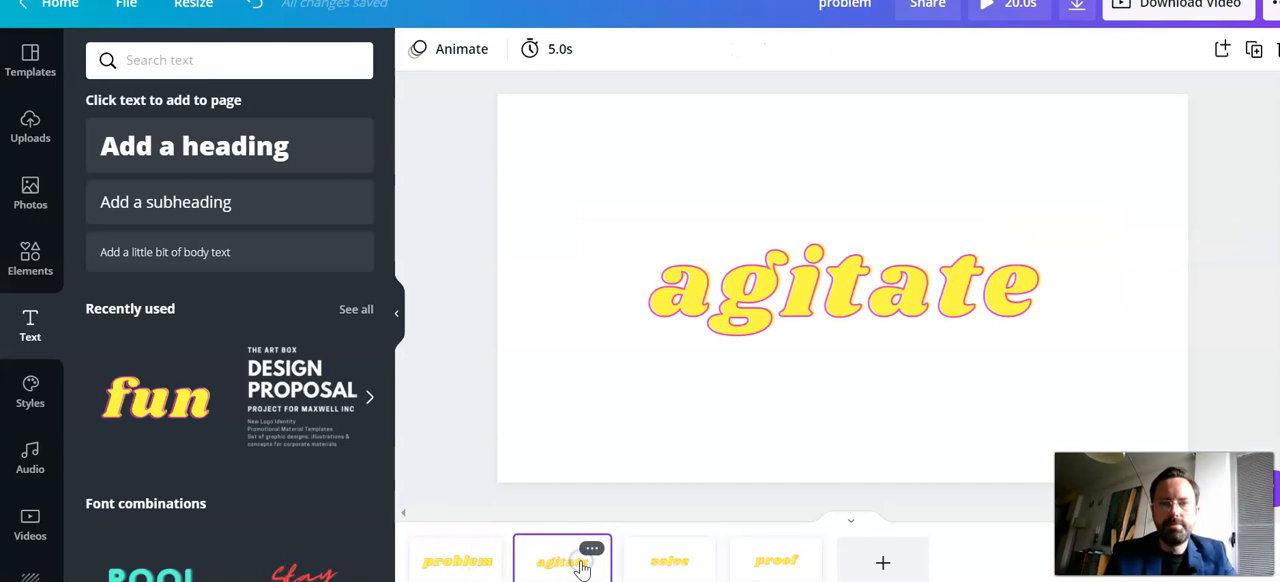
{"action": "left_click", "coordinate": [686, 573]}
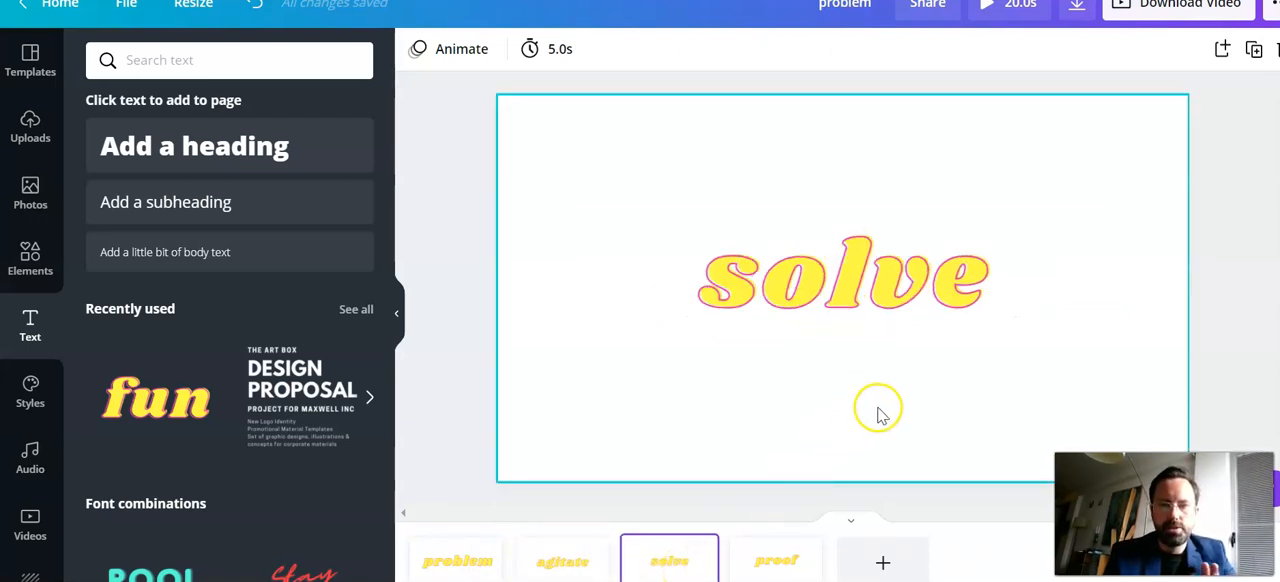
{"action": "left_click", "coordinate": [779, 562]}
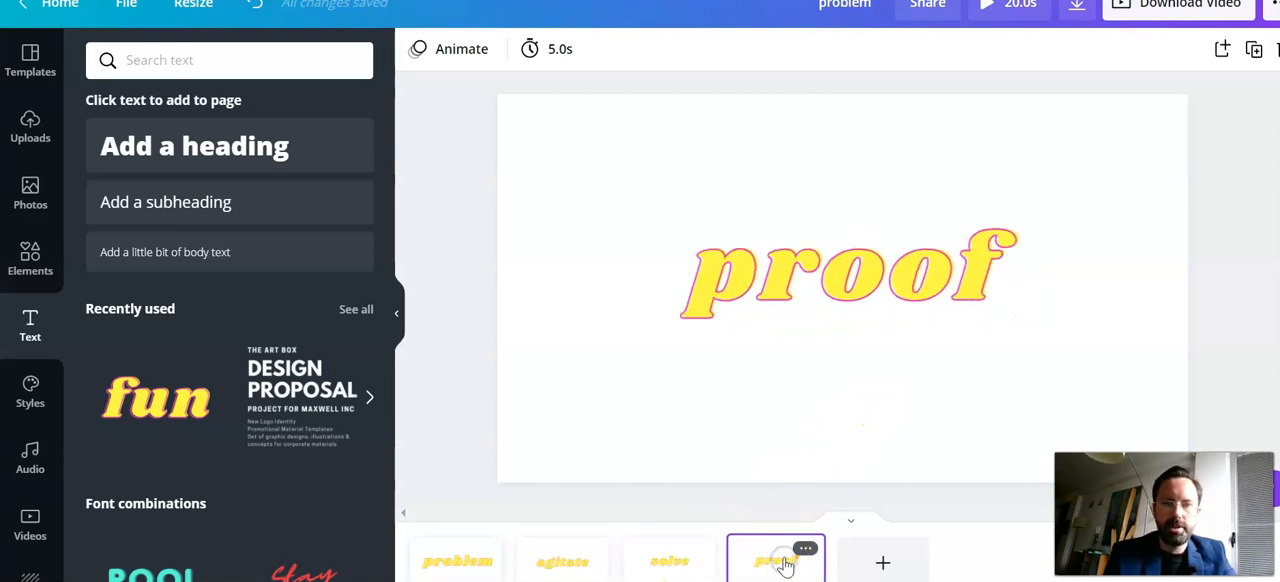
Add a fifth page and place the "fun" text style on it with the wording "CTA"
{"action": "left_click", "coordinate": [885, 558]}
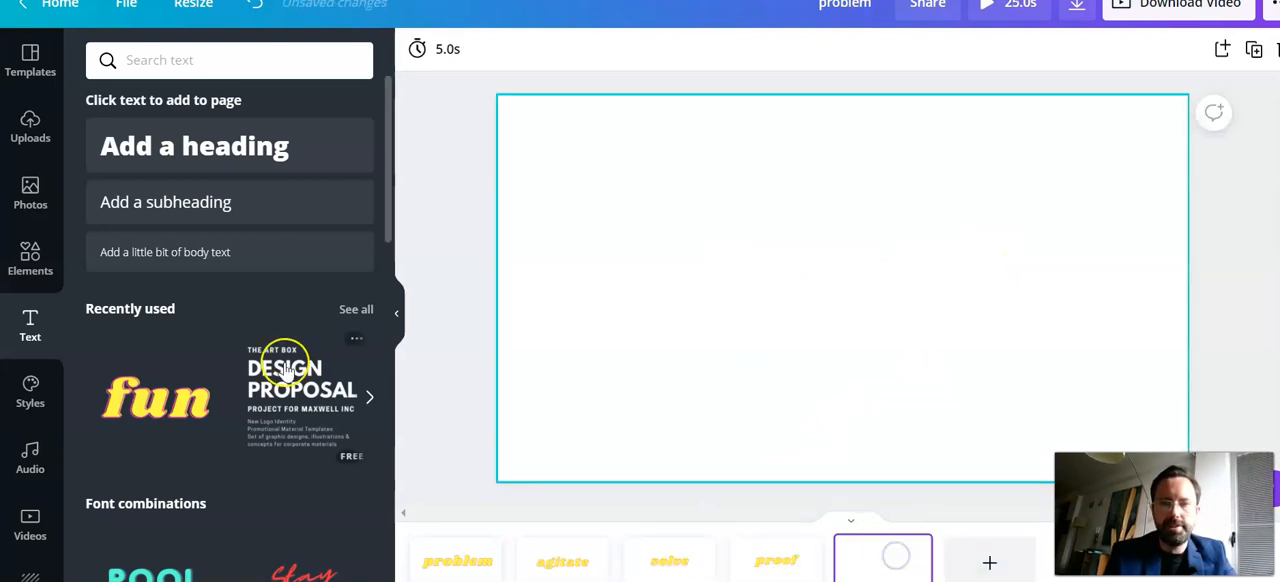
{"action": "left_click_drag", "start_coordinate": [133, 408], "coordinate": [640, 251]}
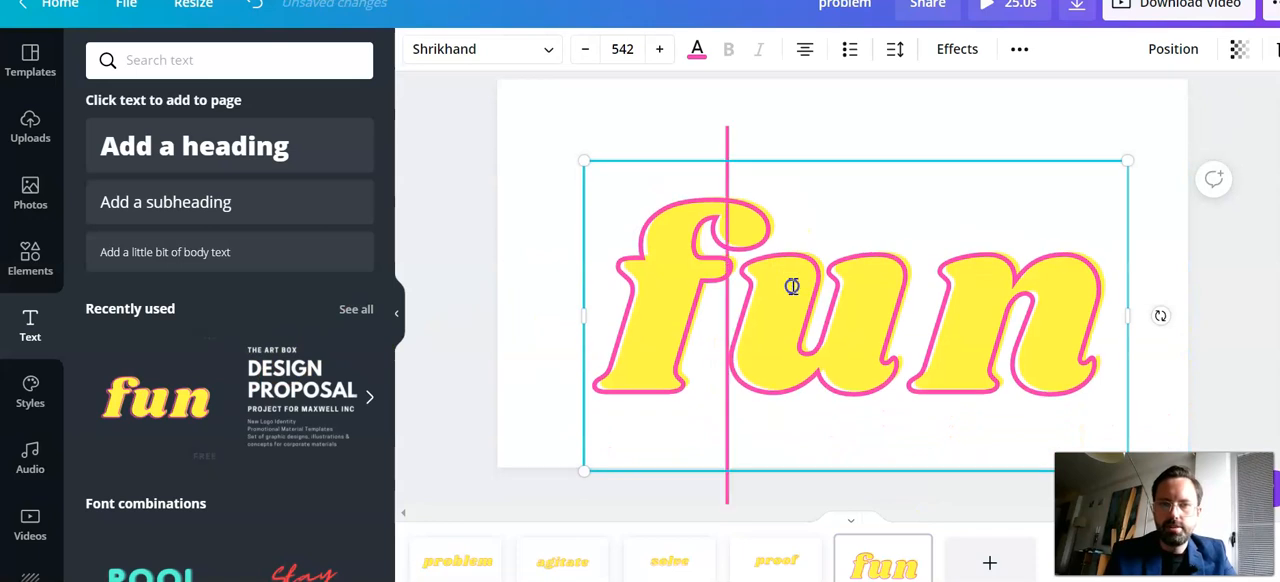
{"action": "type", "text": "CTA"}
Set the "CTA" text to font size 200 and move it to the middle of the page
{"action": "key", "text": "ctrl+a"}
{"action": "left_click", "coordinate": [622, 49]}
{"action": "type", "text": "200"}
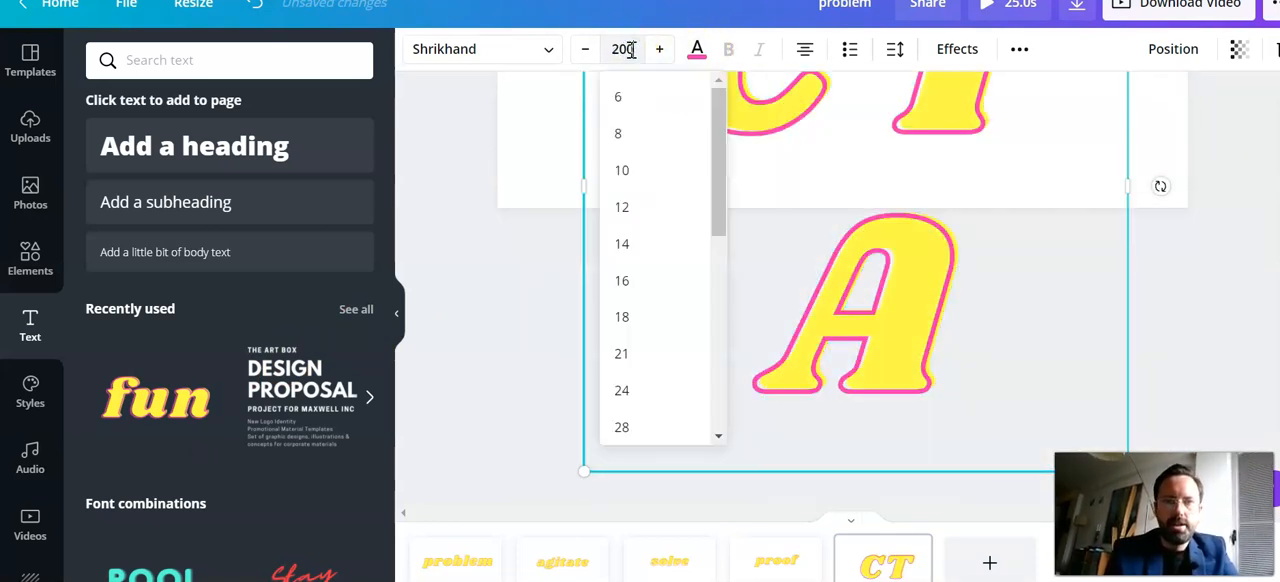
{"action": "key", "text": "Return"}
{"action": "left_click_drag", "start_coordinate": [874, 174], "coordinate": [854, 237]}
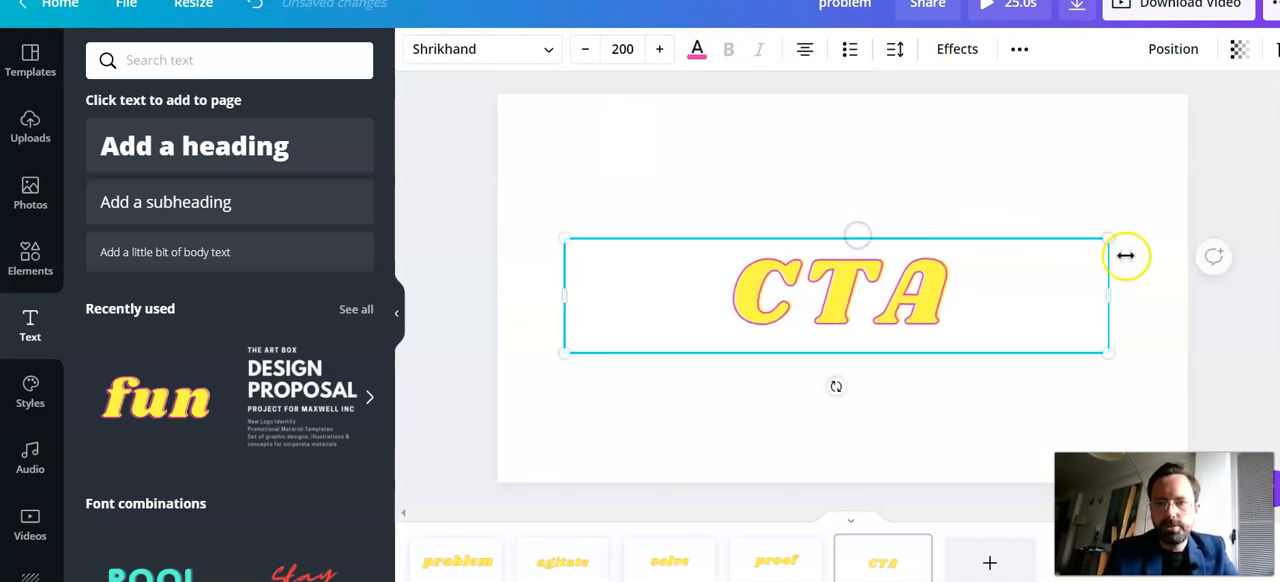
{"action": "left_click", "coordinate": [1225, 194]}
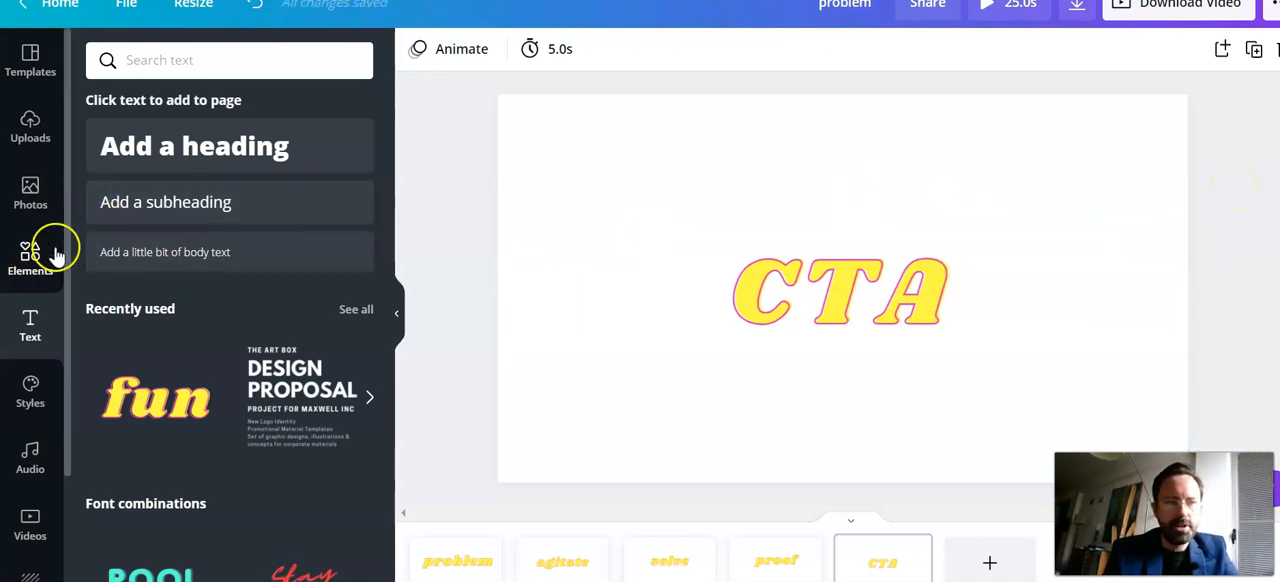
Search the photos for "weightloss" and set the waist-measuring picture with blue shorts as the CTA page's background
{"action": "left_click", "coordinate": [40, 195]}
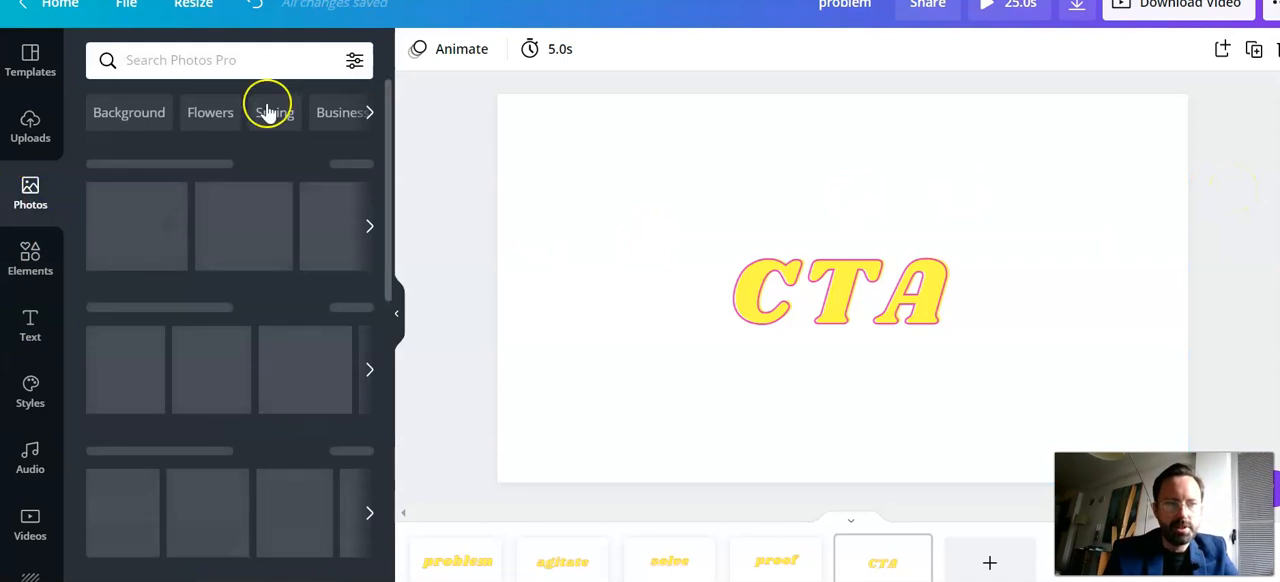
{"action": "left_click", "coordinate": [232, 62]}
{"action": "type", "text": "weightloss"}
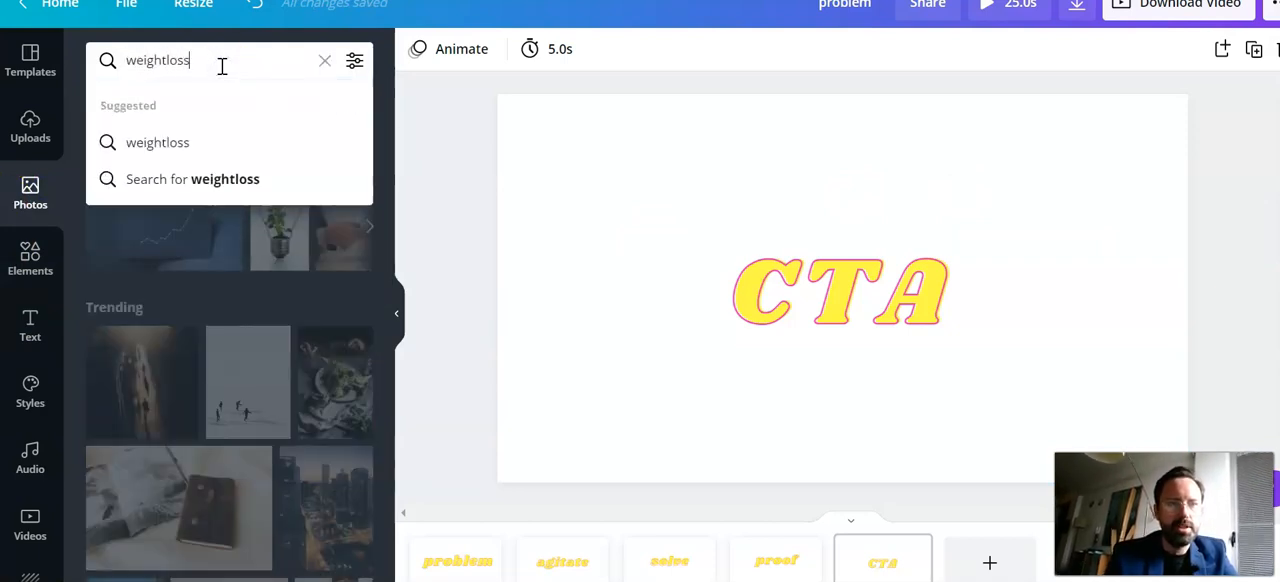
{"action": "left_click", "coordinate": [200, 136]}
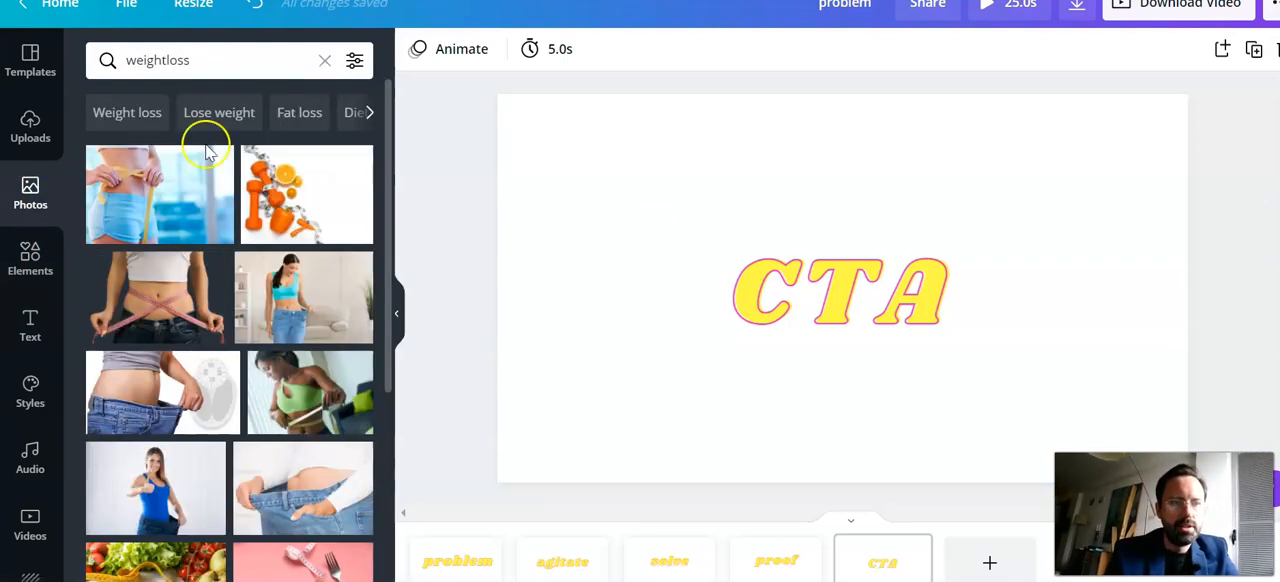
{"action": "left_click_drag", "start_coordinate": [180, 190], "coordinate": [590, 138]}
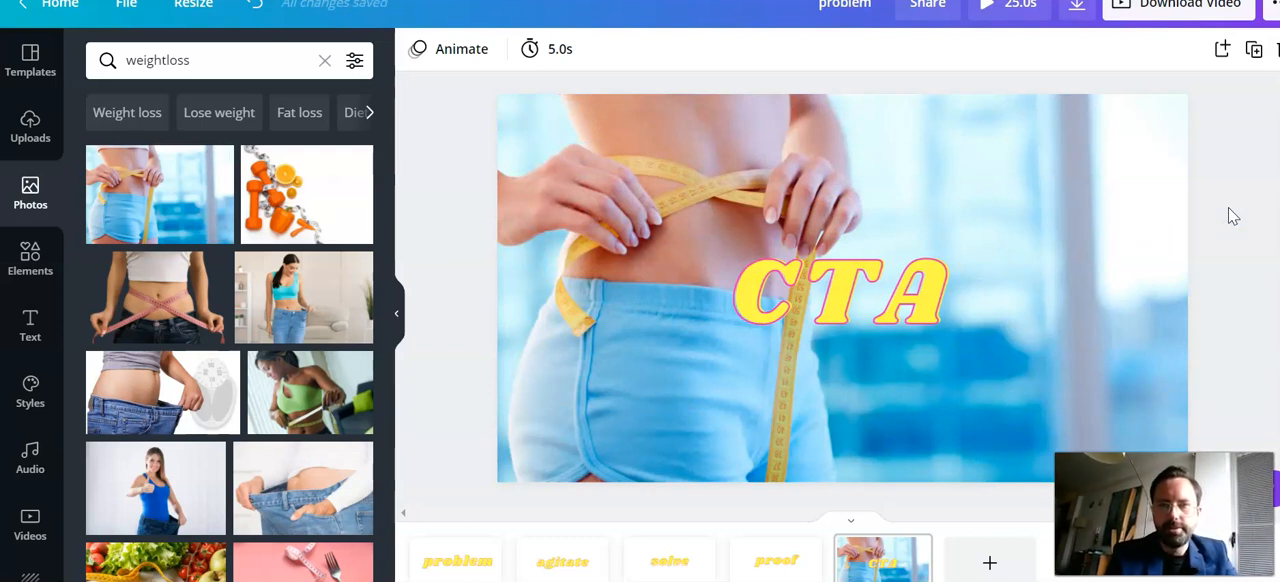
Preview the video starting from the "problem" page, pause it at the "solve" page and close the preview
{"action": "left_click", "coordinate": [474, 570]}
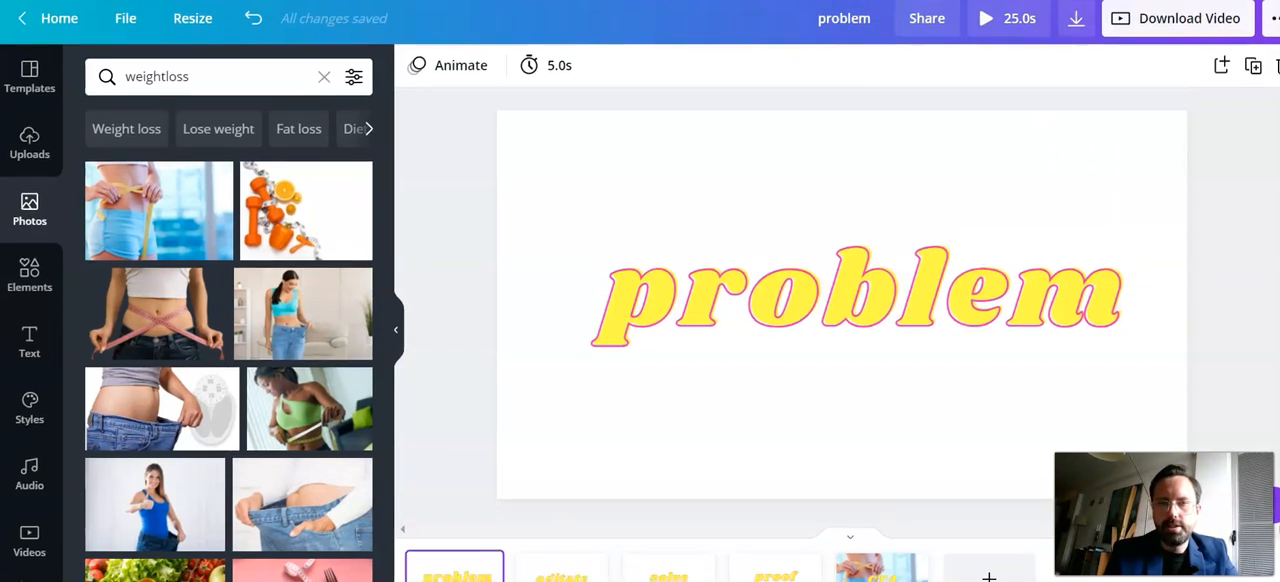
{"action": "left_click", "coordinate": [998, 28]}
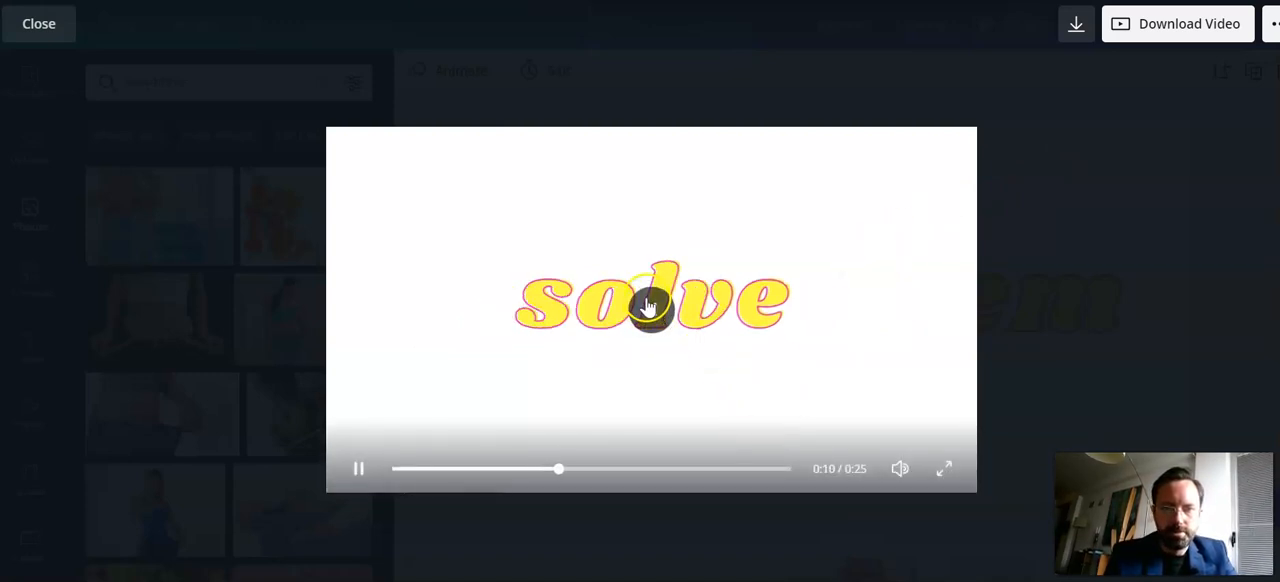
{"action": "left_click", "coordinate": [650, 306]}
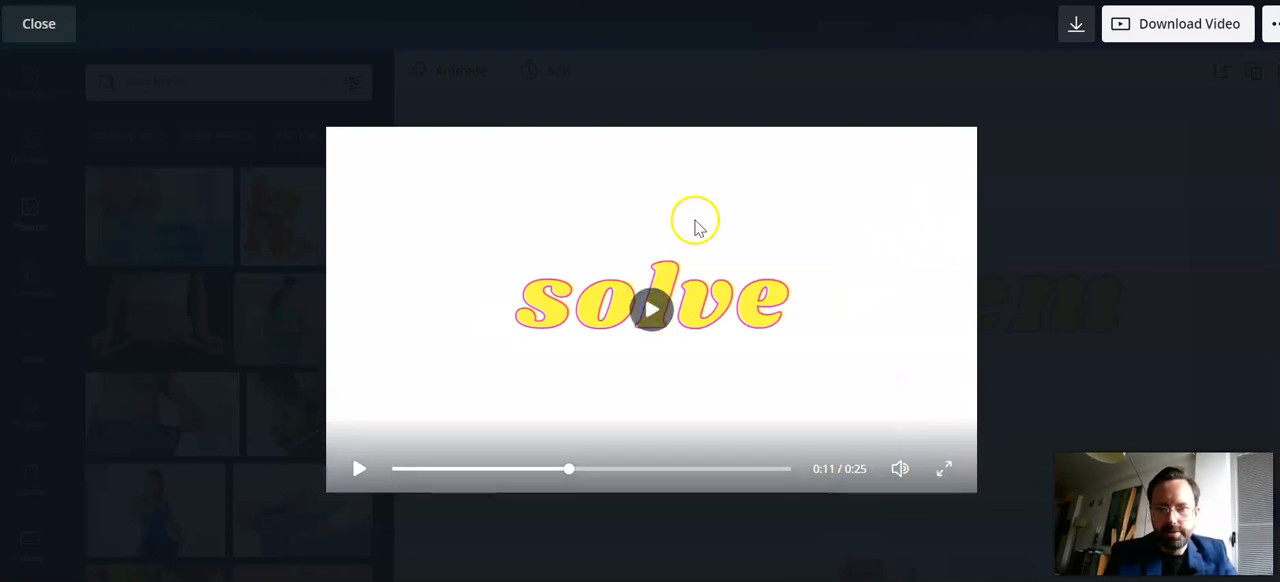
{"action": "left_click", "coordinate": [41, 24]}
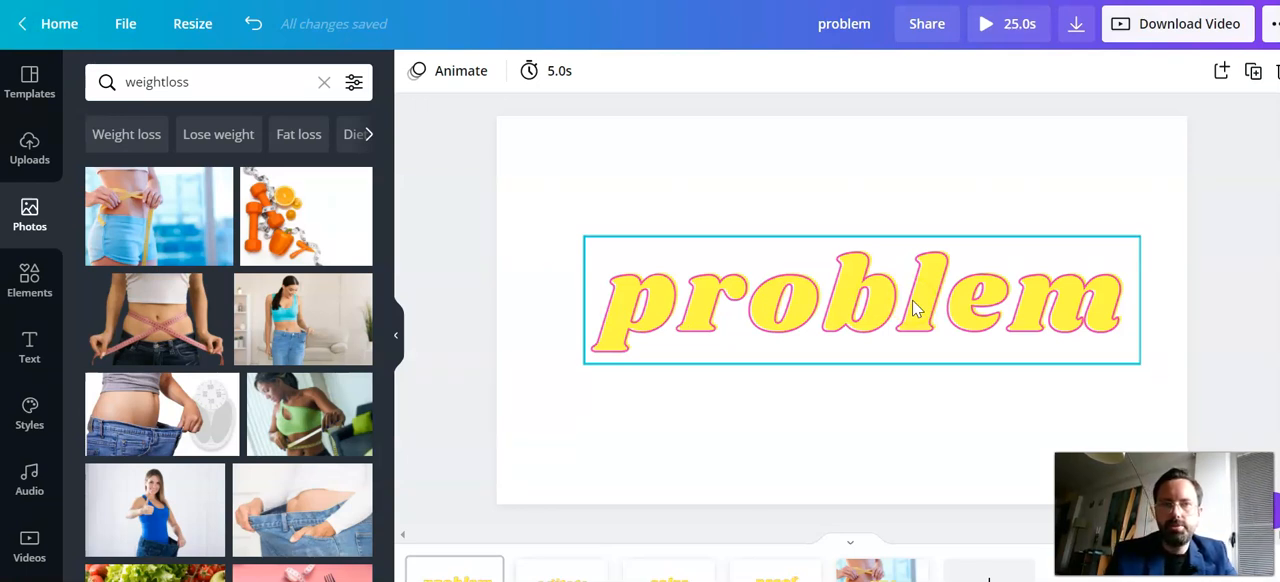
Check the video download options for file type and page selection, and dismiss them without downloading
{"action": "left_click", "coordinate": [1155, 42]}
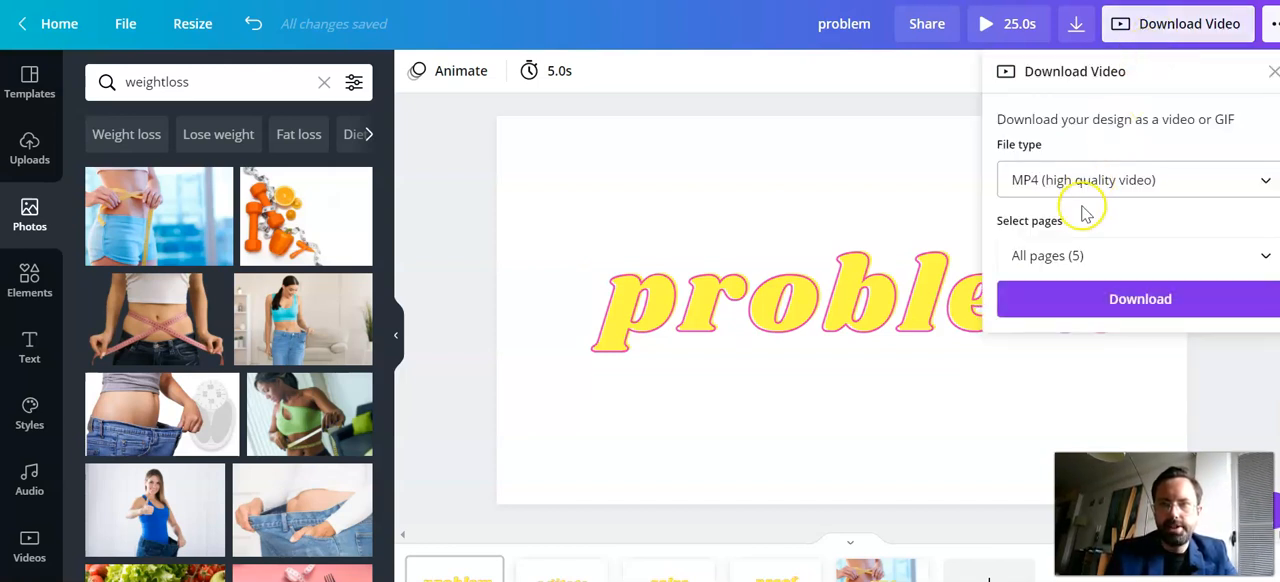
{"action": "left_click", "coordinate": [1200, 406]}
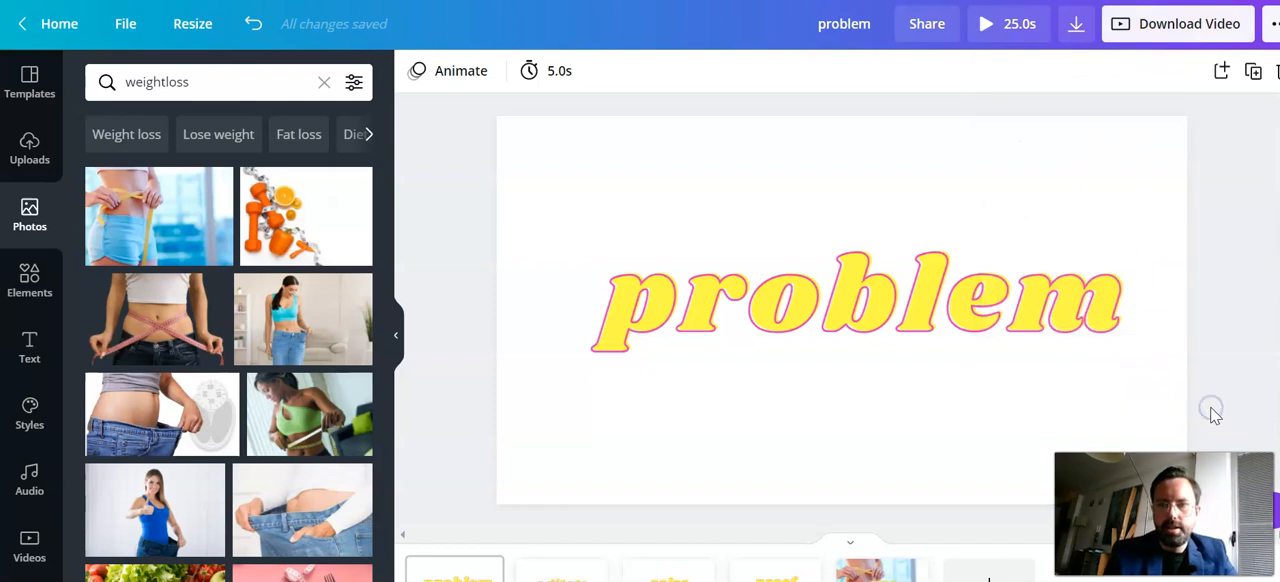
{"action": "left_click", "coordinate": [1186, 277]}
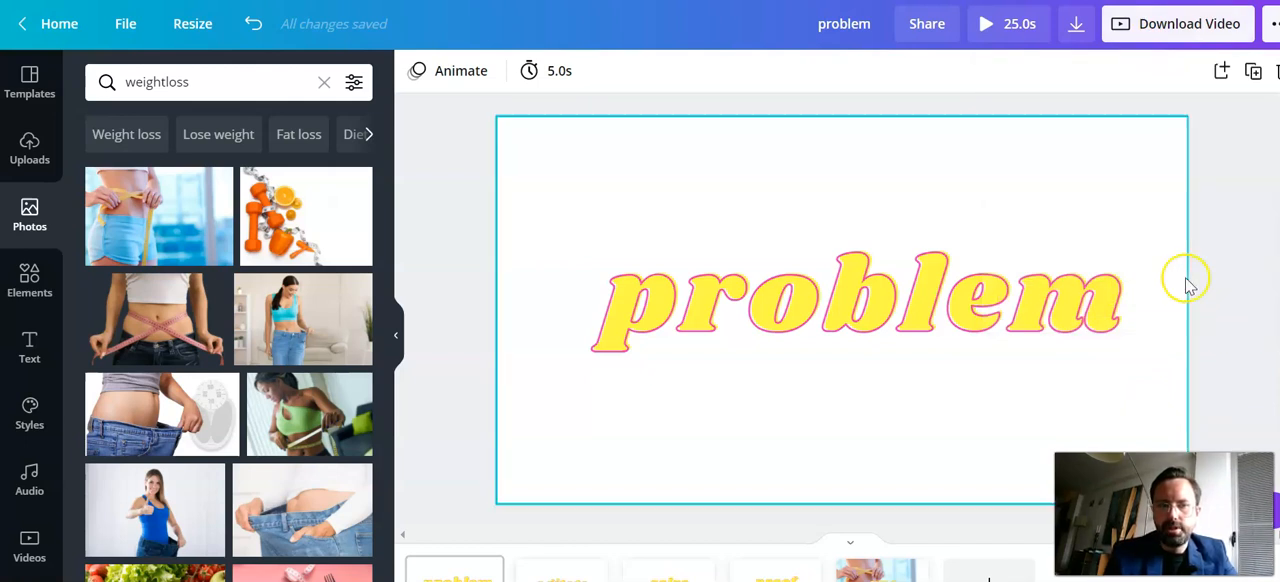
{"action": "left_click", "coordinate": [851, 509]}
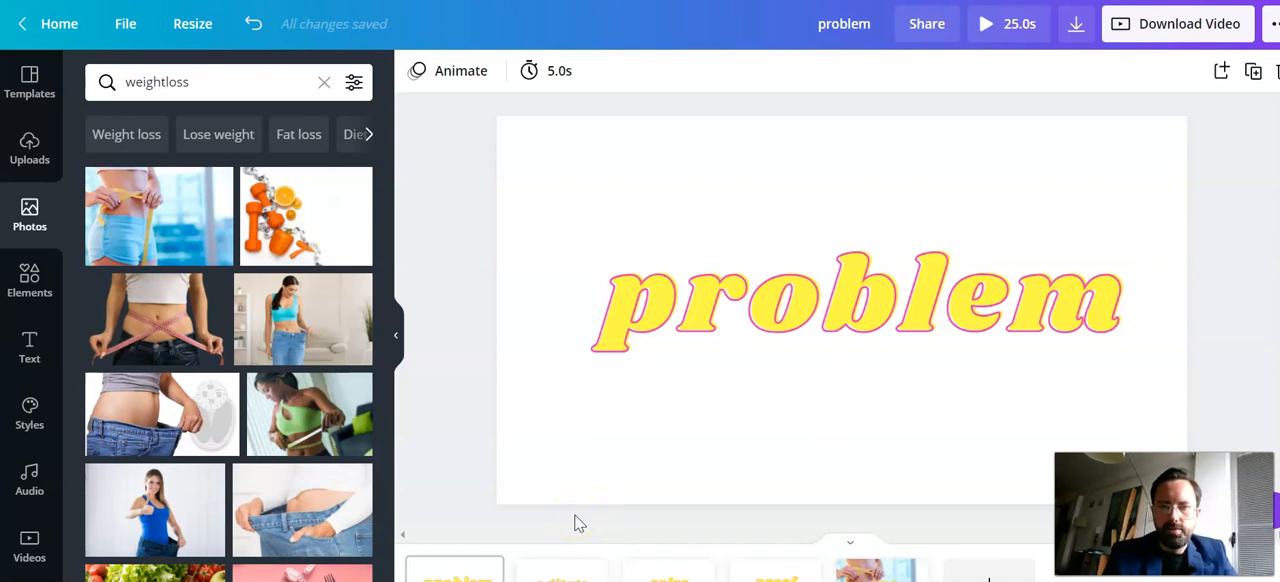